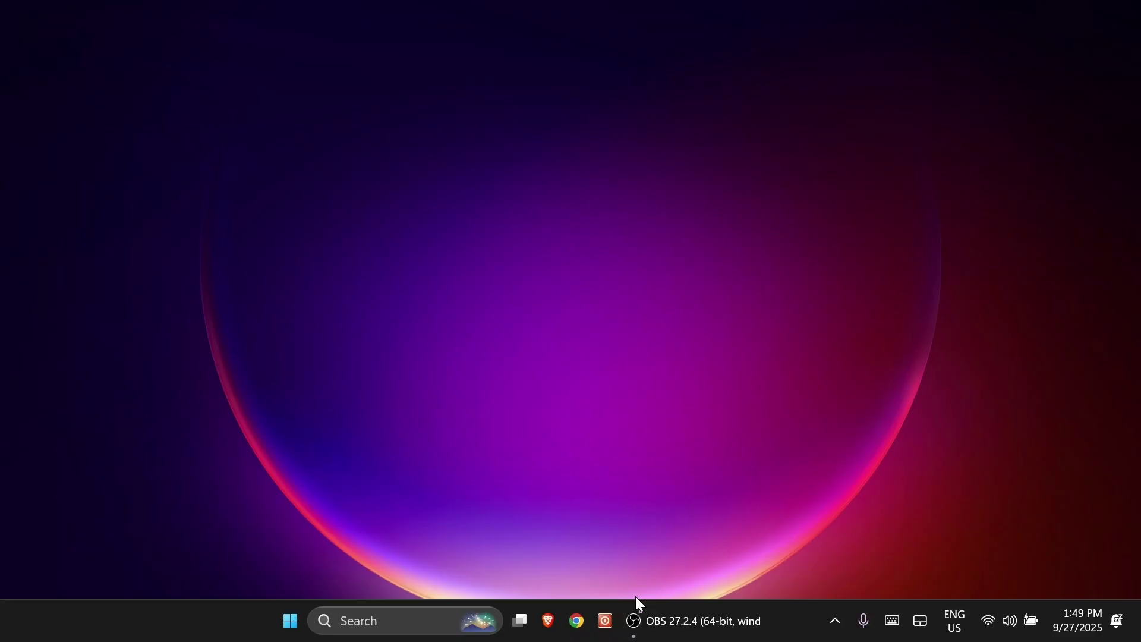
Step: Launch Google Chrome from the taskbar to a New Tab page
click(580, 624)
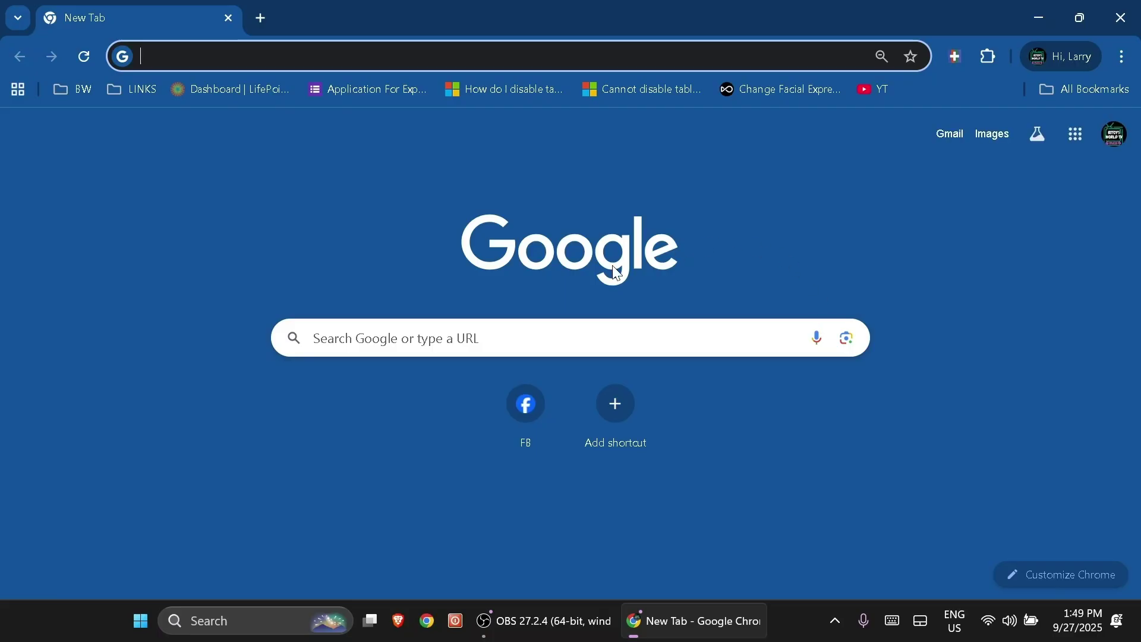
Step: Search Google for 'office customization tool' and open the config.office.com result
click(413, 341)
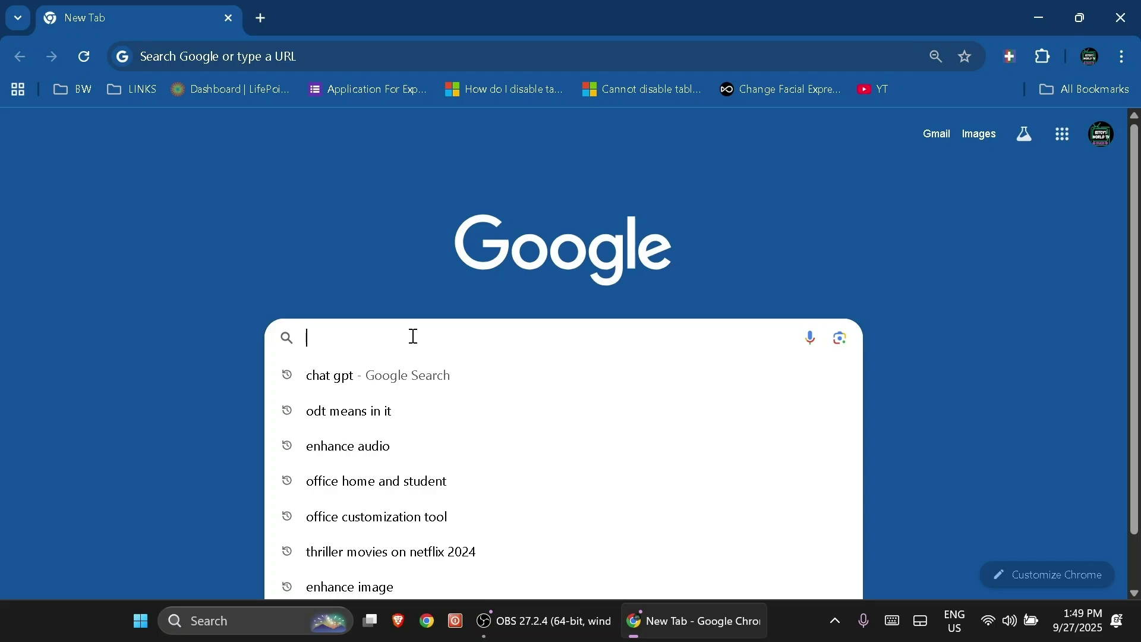
text(OFFICE)
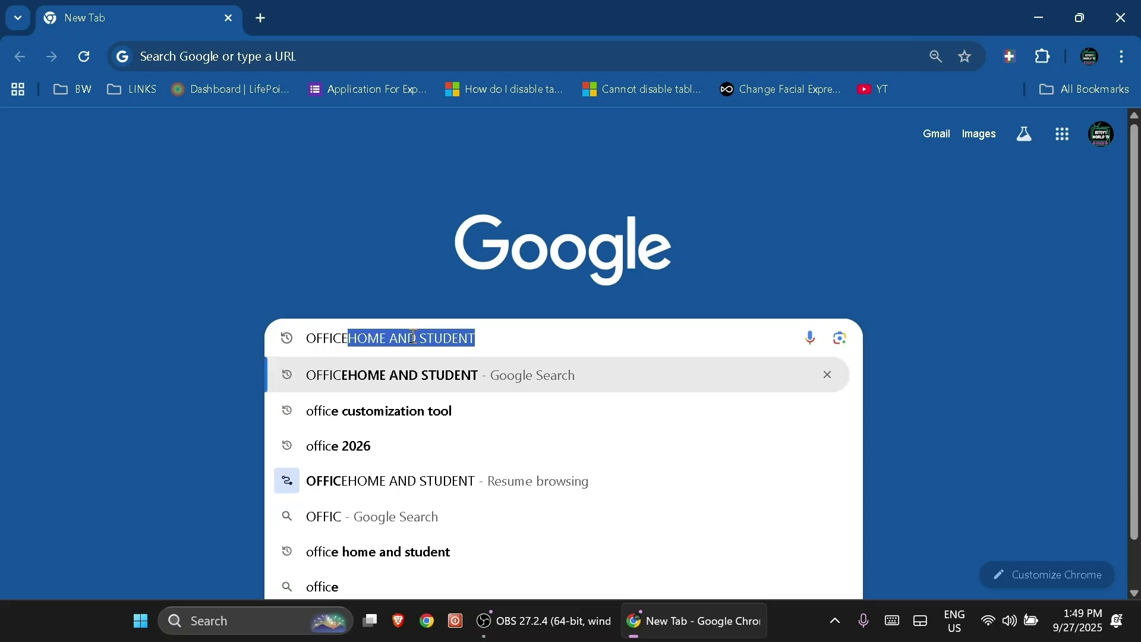
text( CUS)
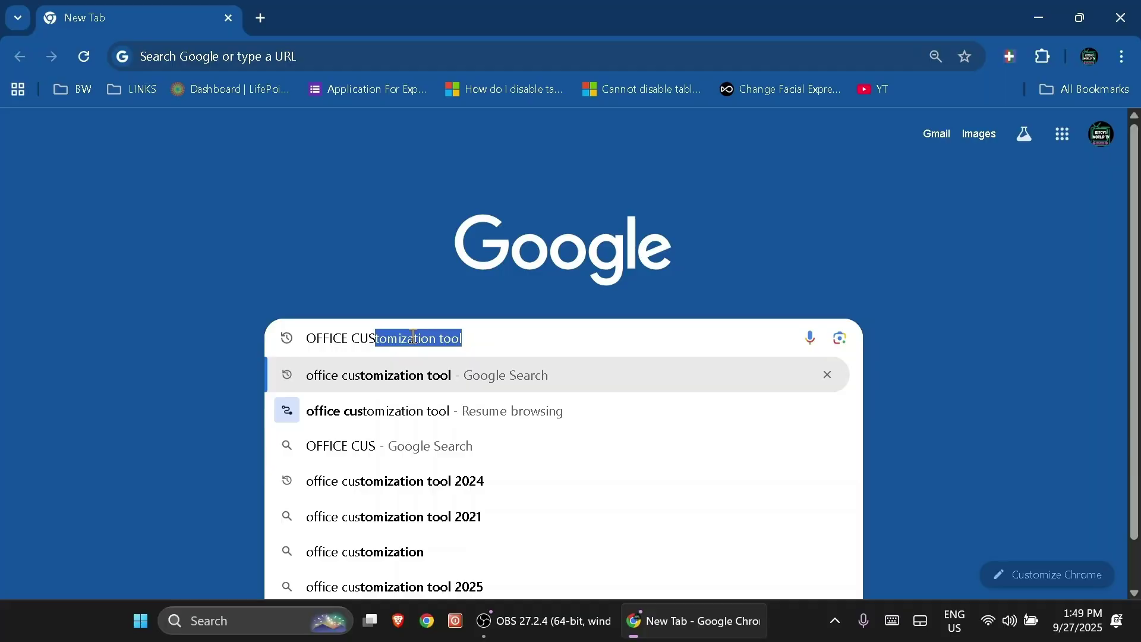
click(452, 374)
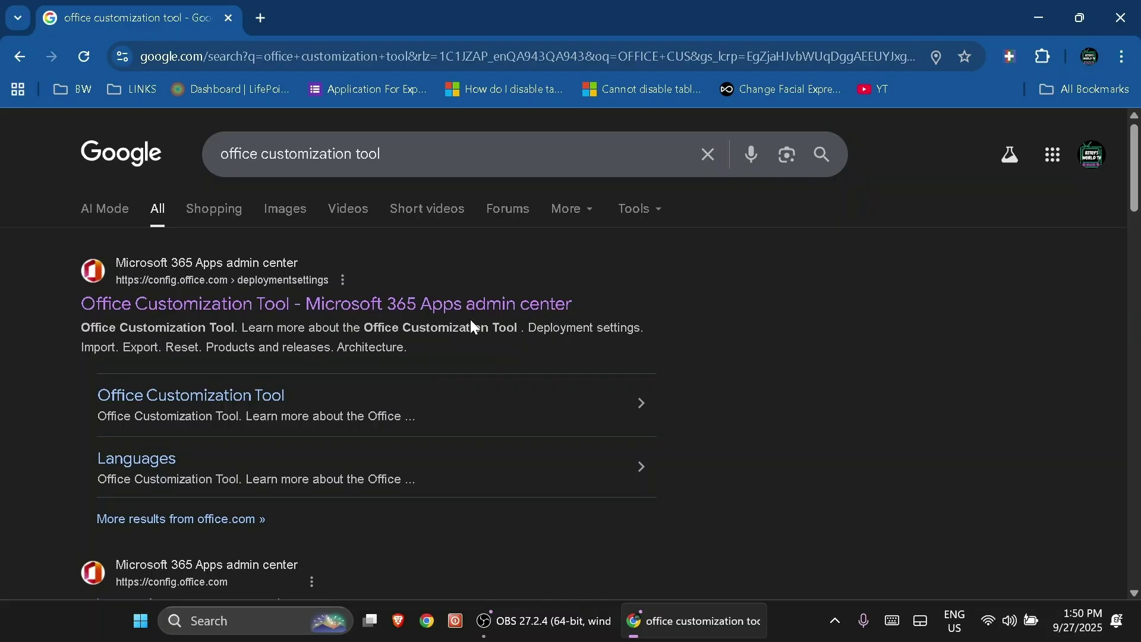
click(497, 316)
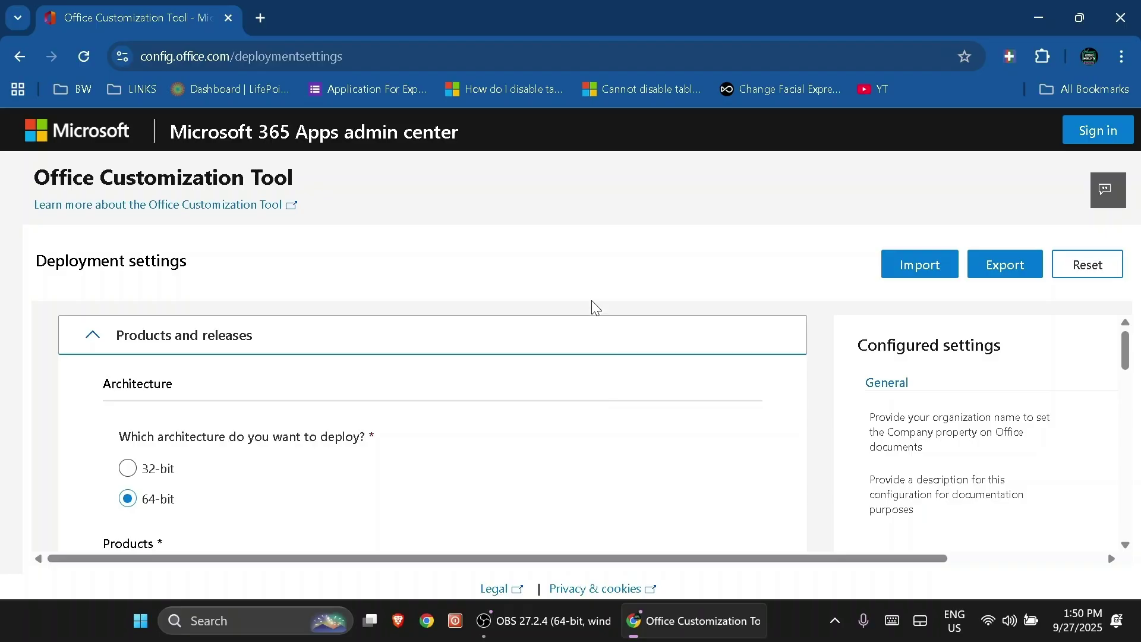
Step: Scroll the Products and releases panel down to the Office Suites dropdown
scroll(378, 352, down, 1)
scroll(381, 352, up, 1)
scroll(297, 476, down, 1)
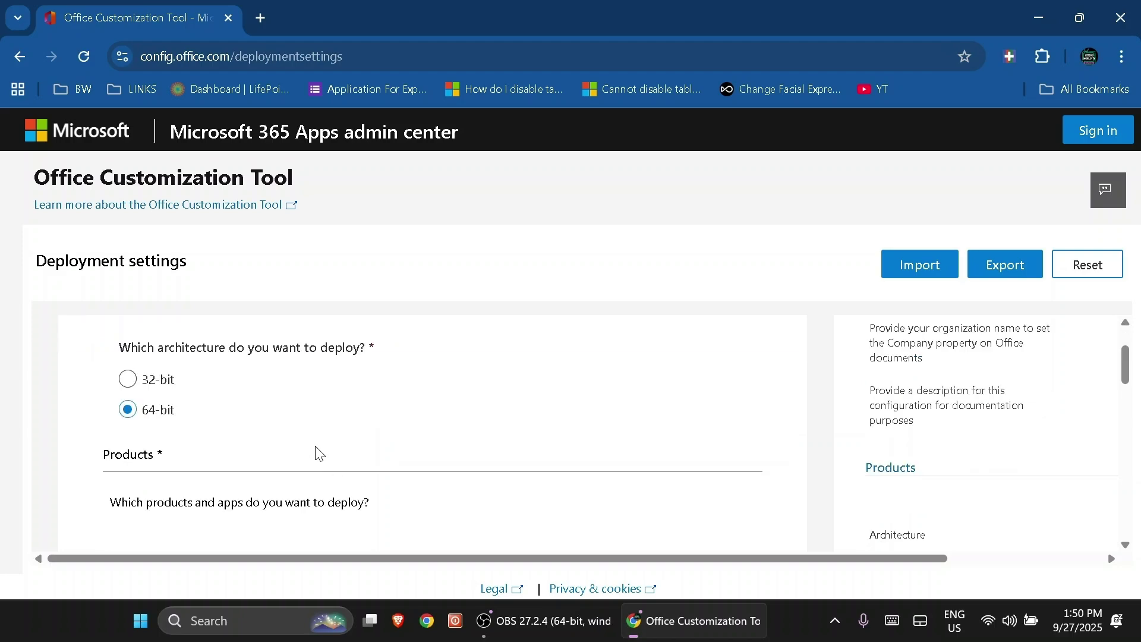
scroll(320, 454, down, 2)
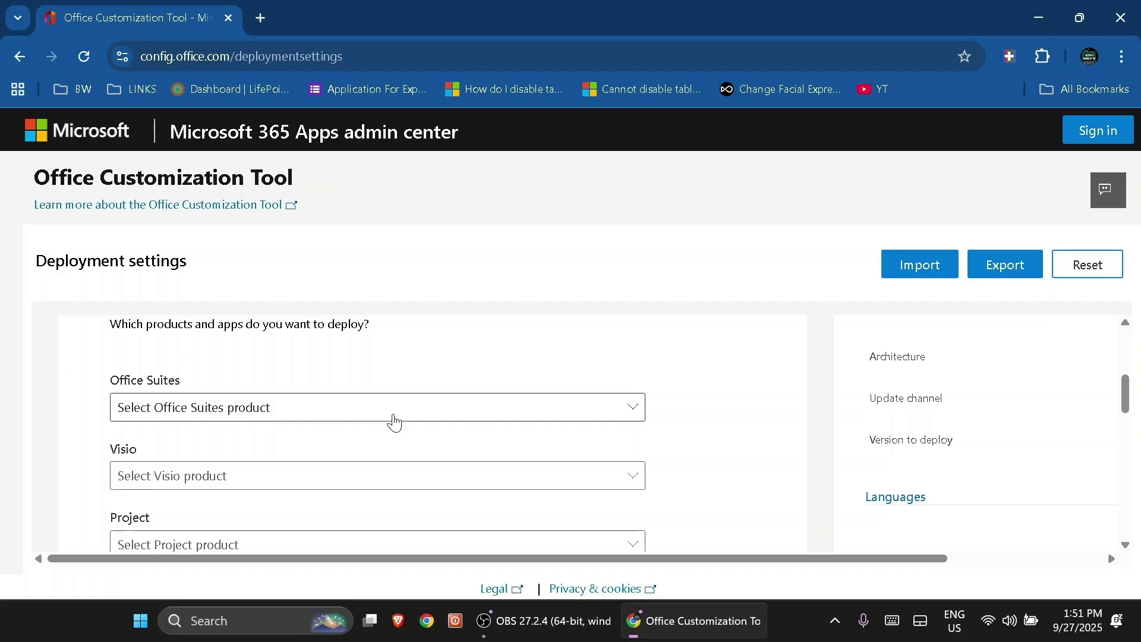
Step: Choose Office LTSC Professional Plus 2021 - Volume License as the Office suite
click(394, 422)
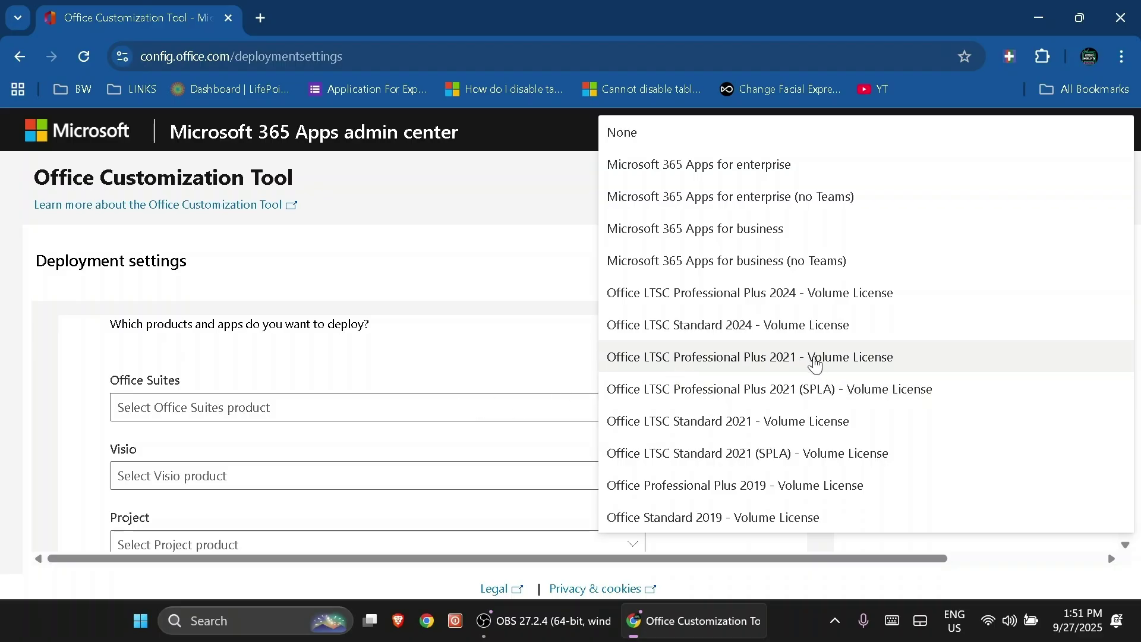
click(816, 364)
scroll(568, 383, down, 7)
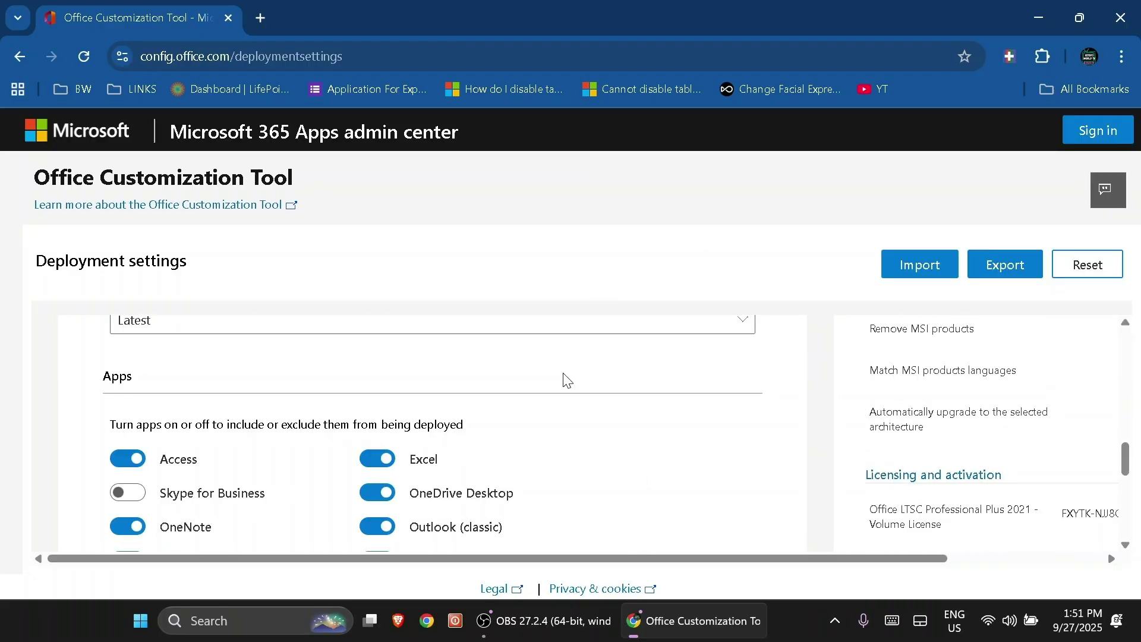
scroll(568, 383, down, 1)
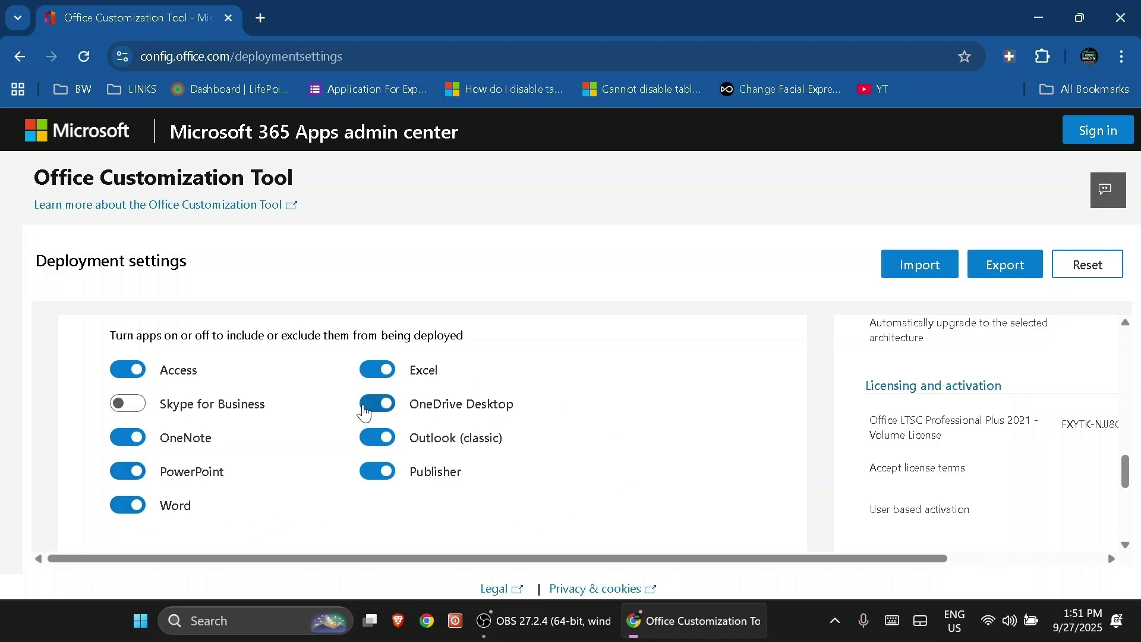
Step: Exclude Access, OneNote, OneDrive Desktop, Outlook (classic) and Publisher from the deployment
click(133, 380)
click(129, 439)
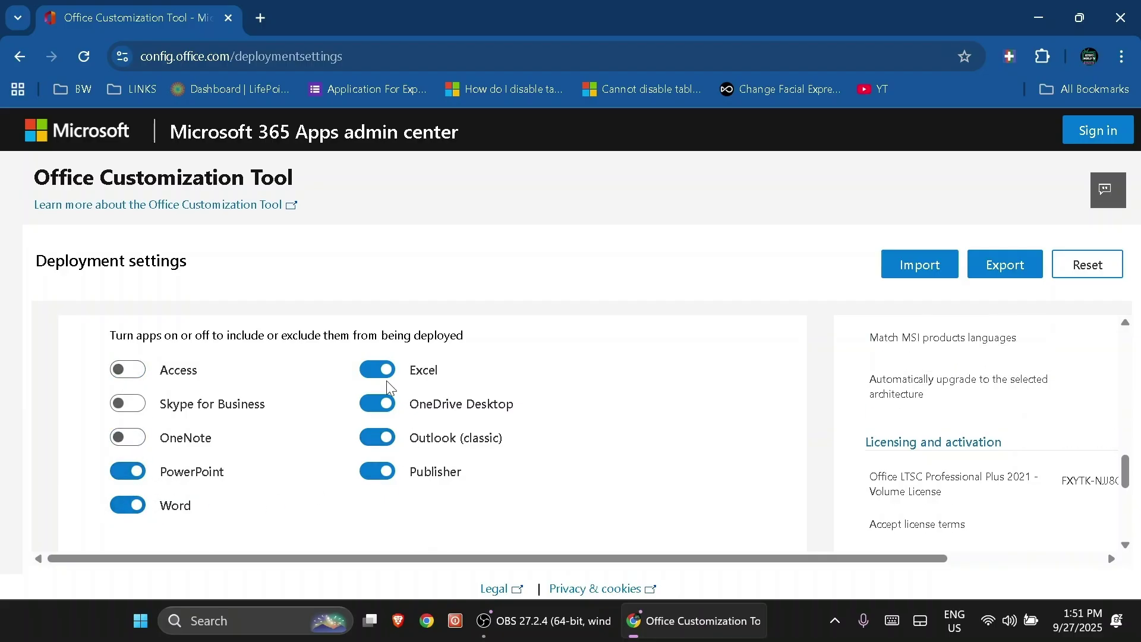
click(365, 407)
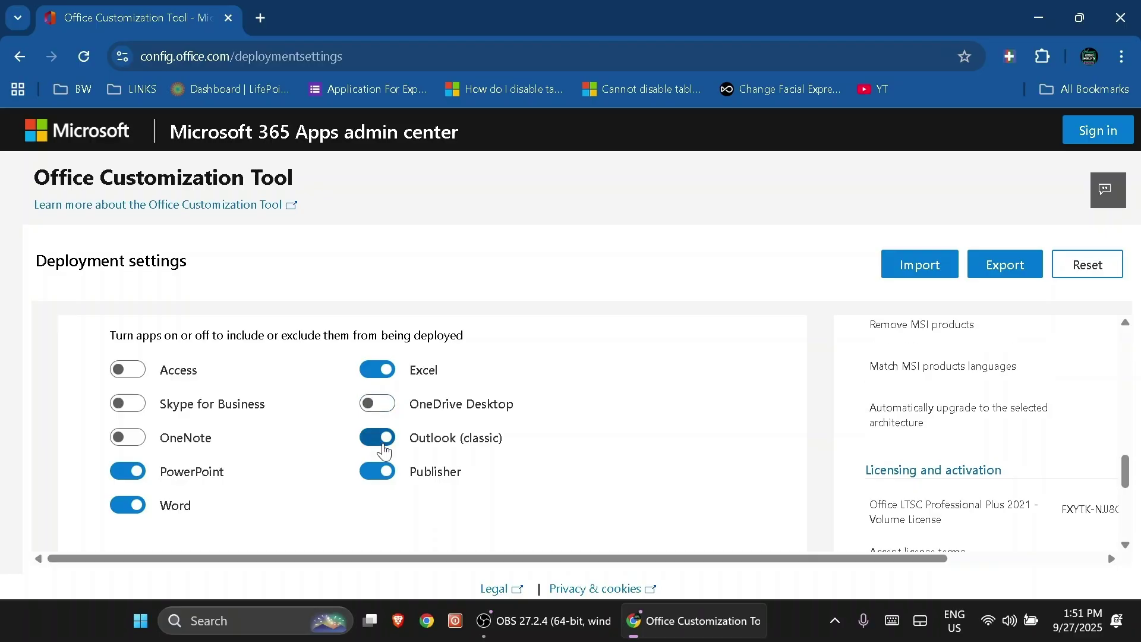
click(374, 441)
click(375, 473)
scroll(535, 464, down, 3)
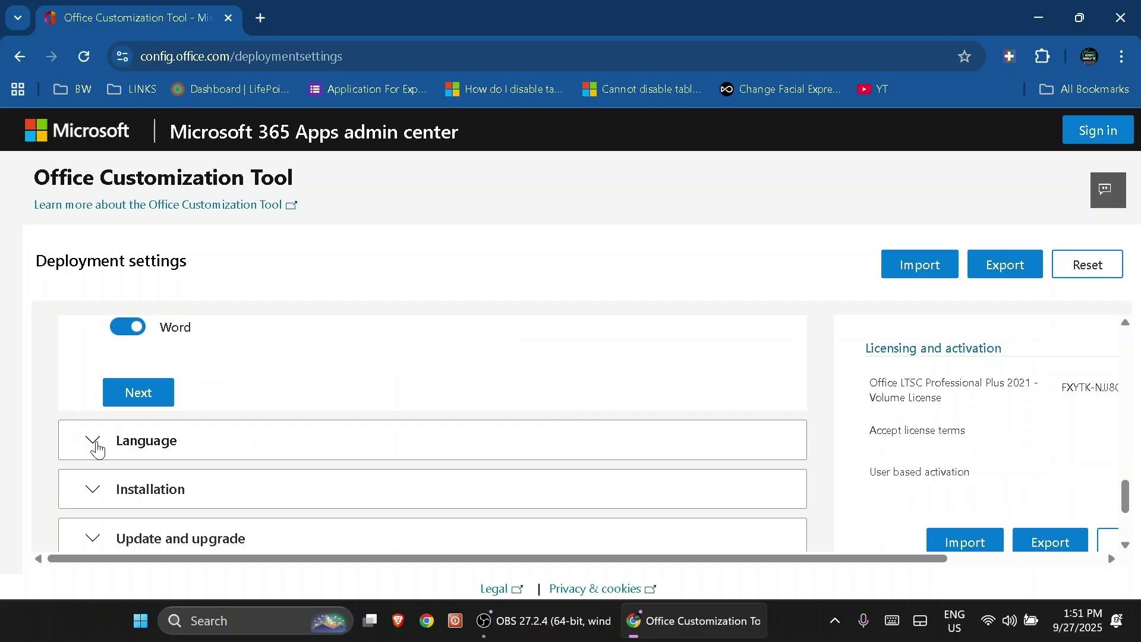
Step: Set English (United States) as the primary language
click(94, 443)
click(367, 450)
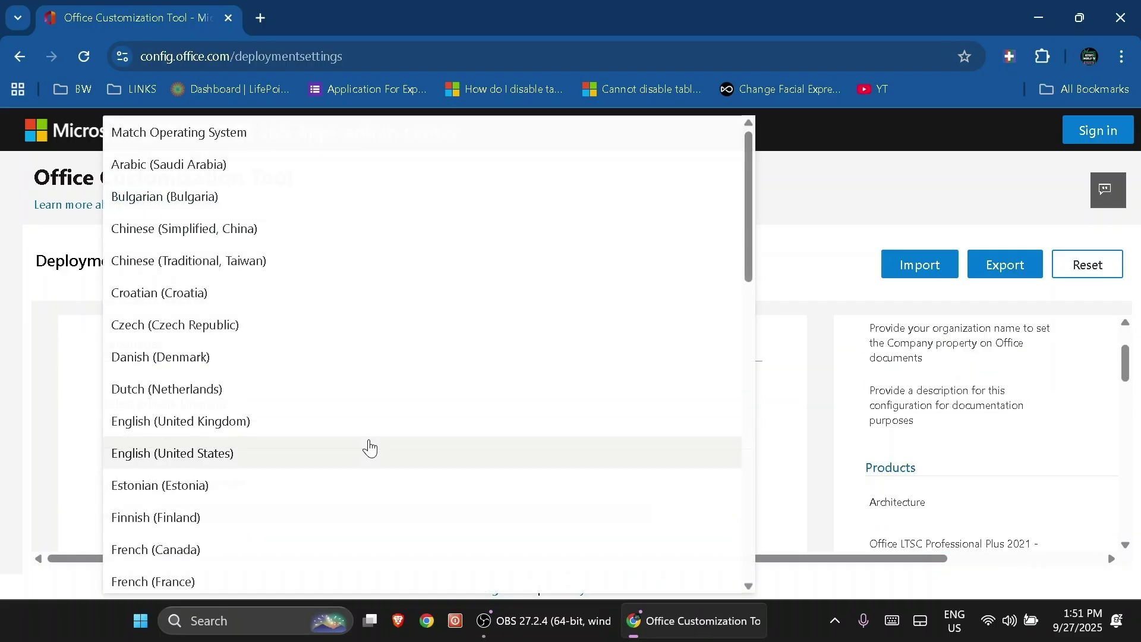
click(198, 452)
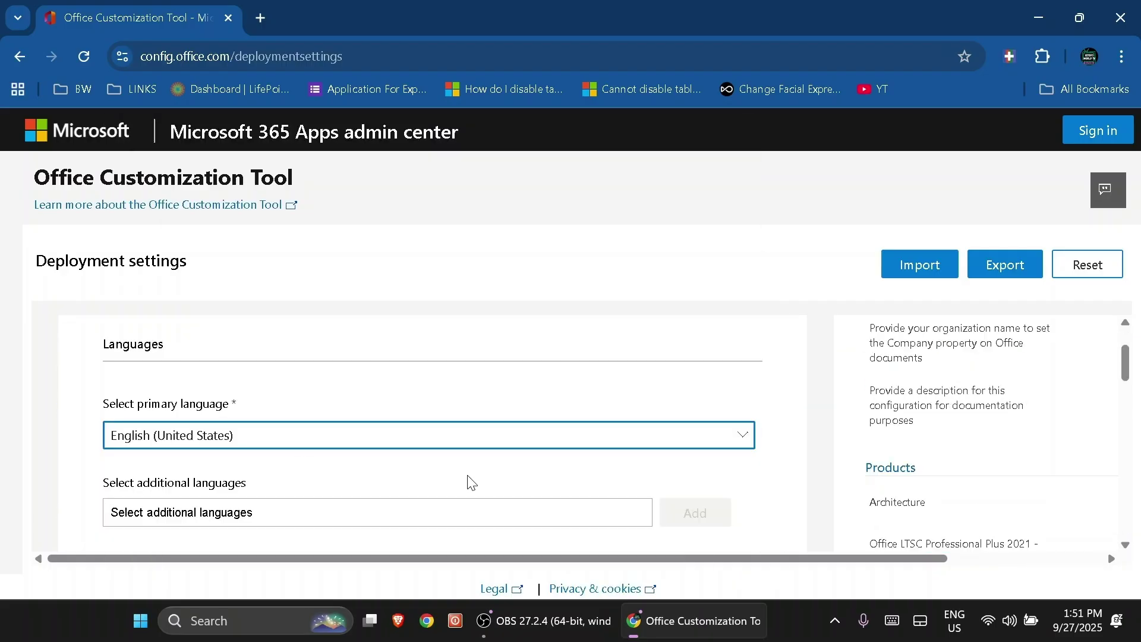
scroll(469, 475, down, 3)
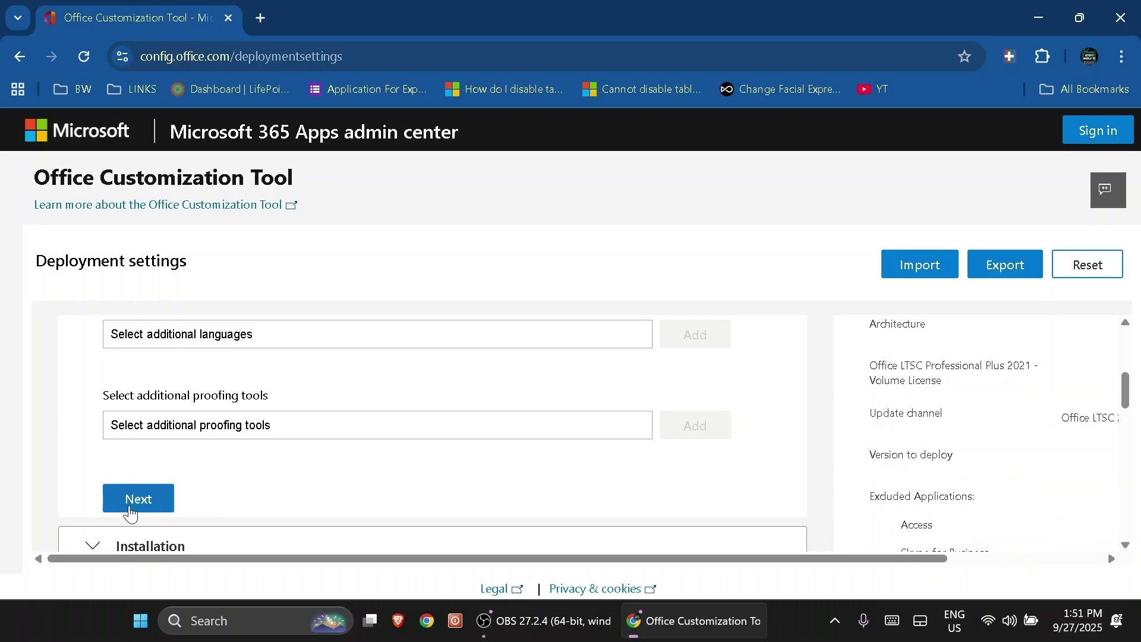
Step: Continue past Language and Installation to the Update and upgrade settings
click(134, 503)
scroll(319, 487, down, 2)
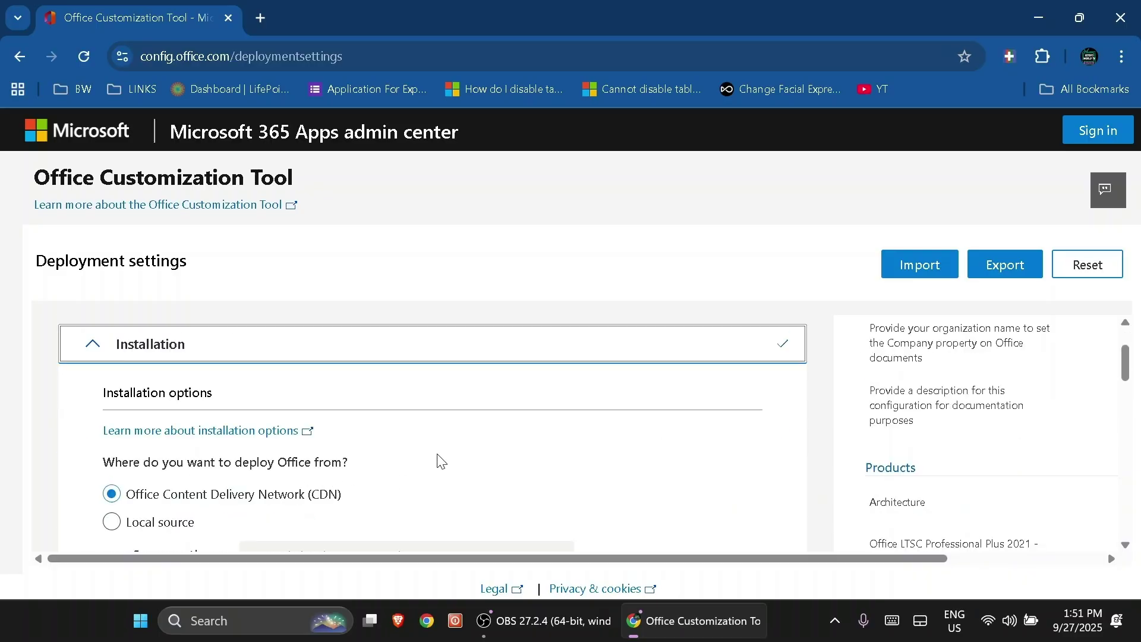
scroll(454, 457, down, 5)
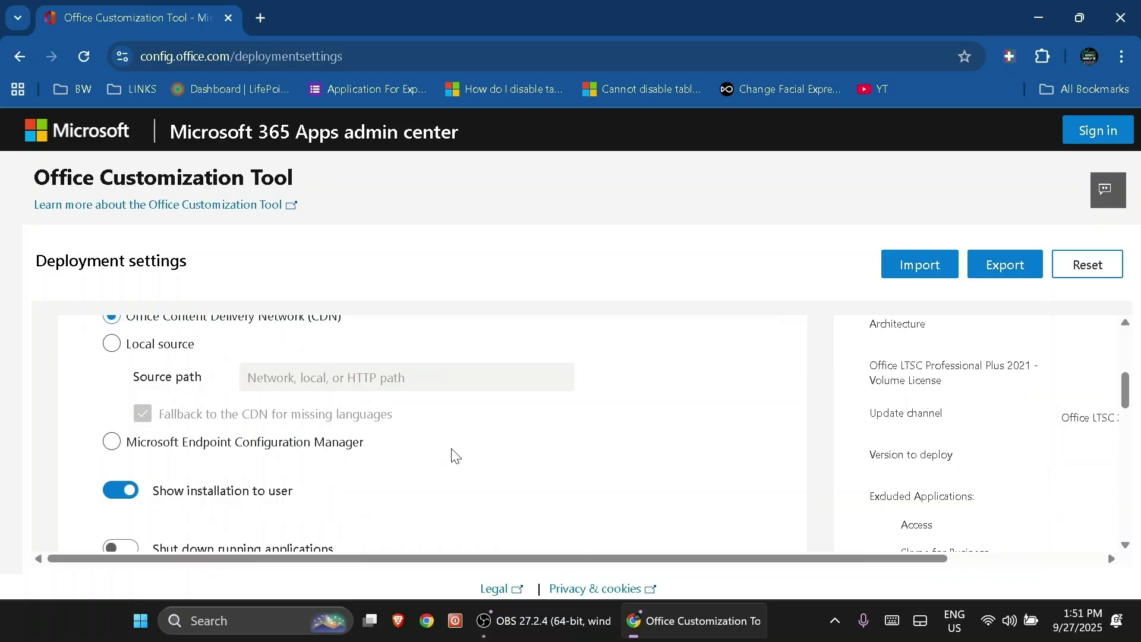
click(125, 522)
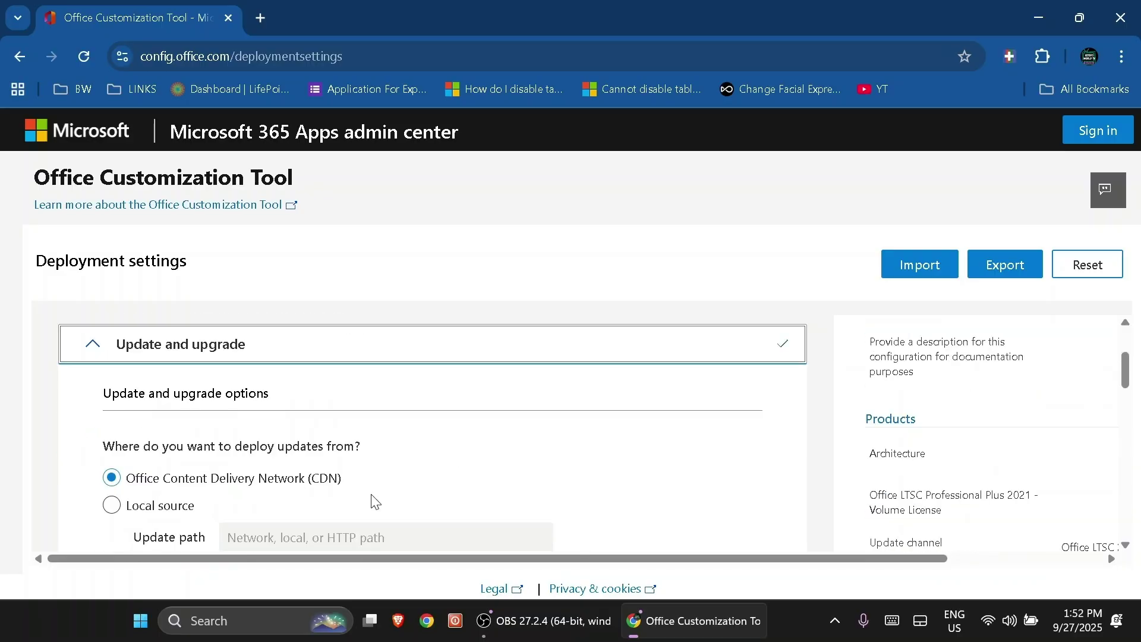
Step: Turn off uninstalling existing MSI versions of Office
scroll(372, 501, down, 2)
scroll(372, 501, up, 2)
scroll(382, 468, down, 5)
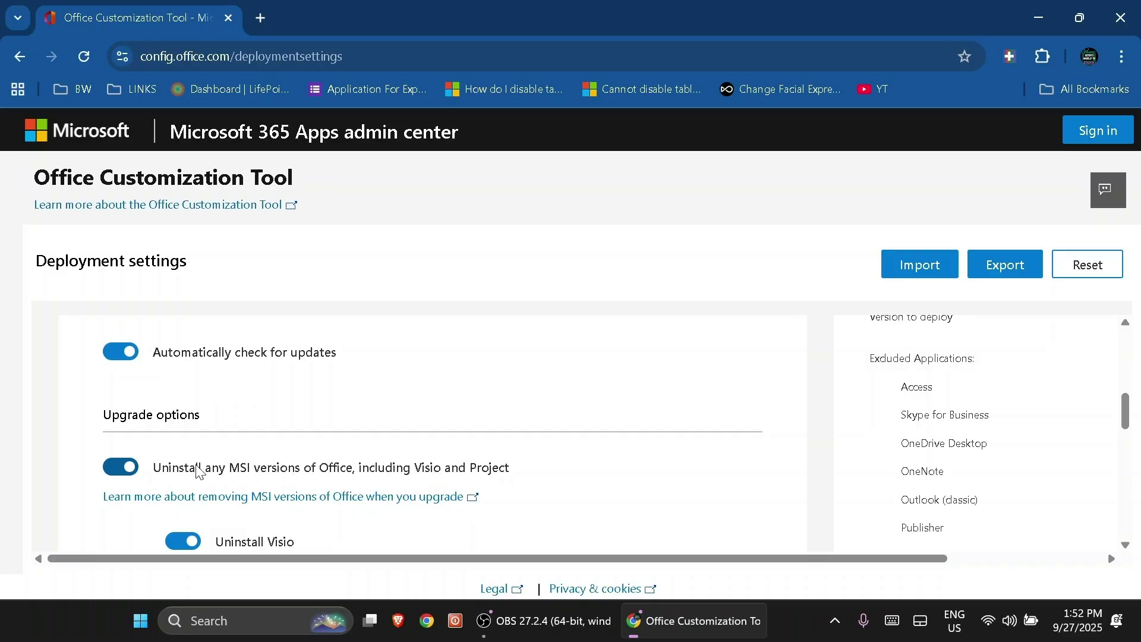
click(127, 475)
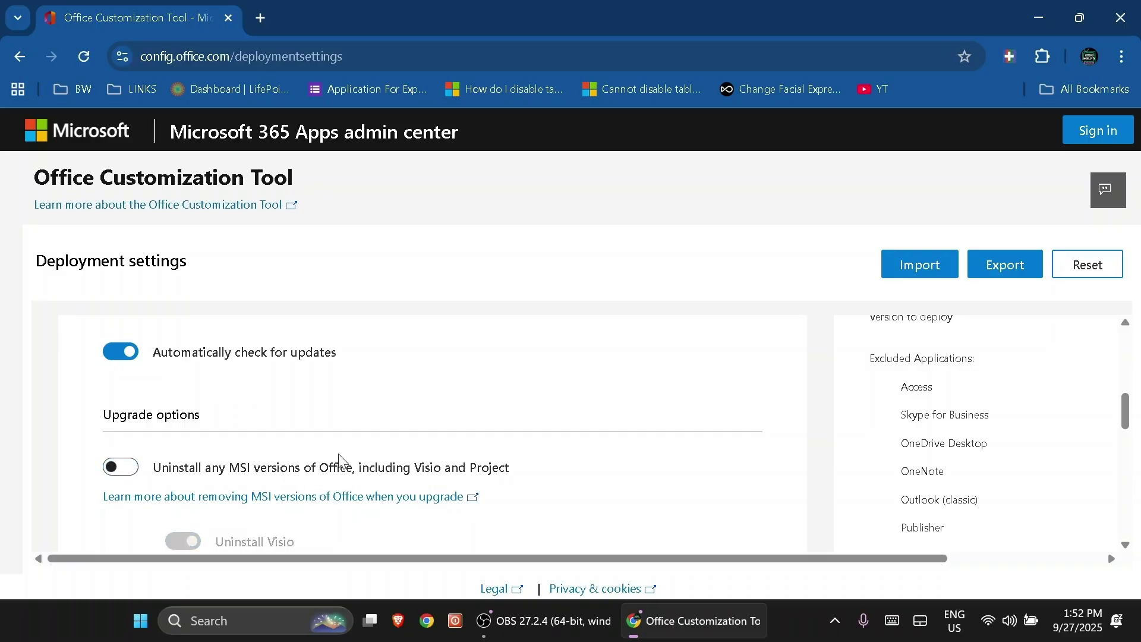
scroll(338, 461, down, 8)
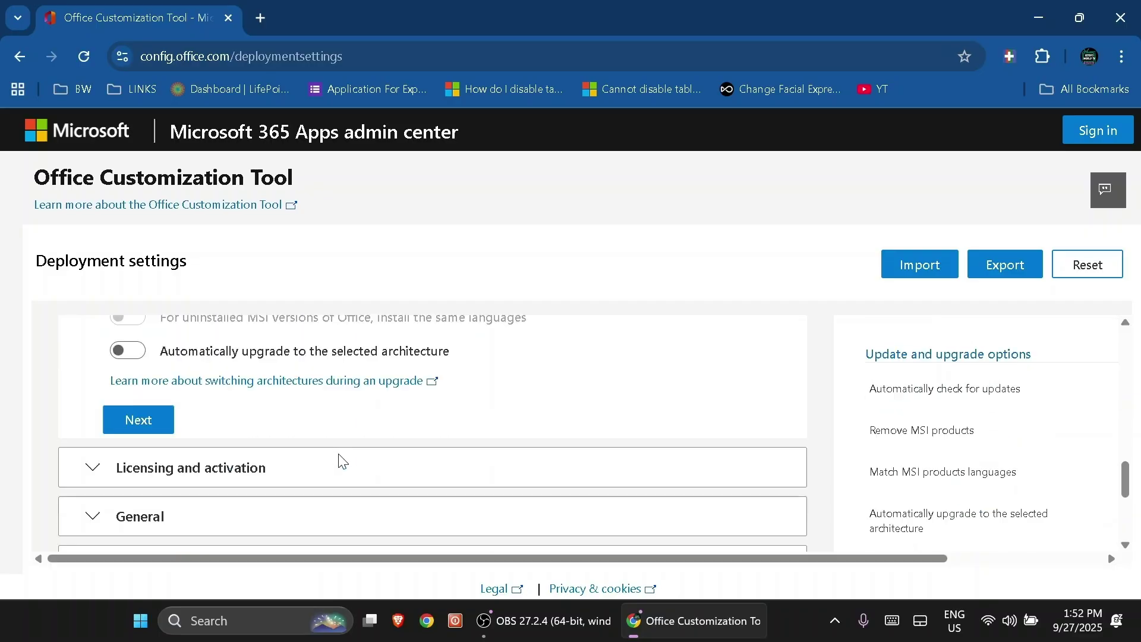
Step: Keep KMS and user-based activation under Licensing, then continue to General settings
click(139, 421)
scroll(395, 458, down, 3)
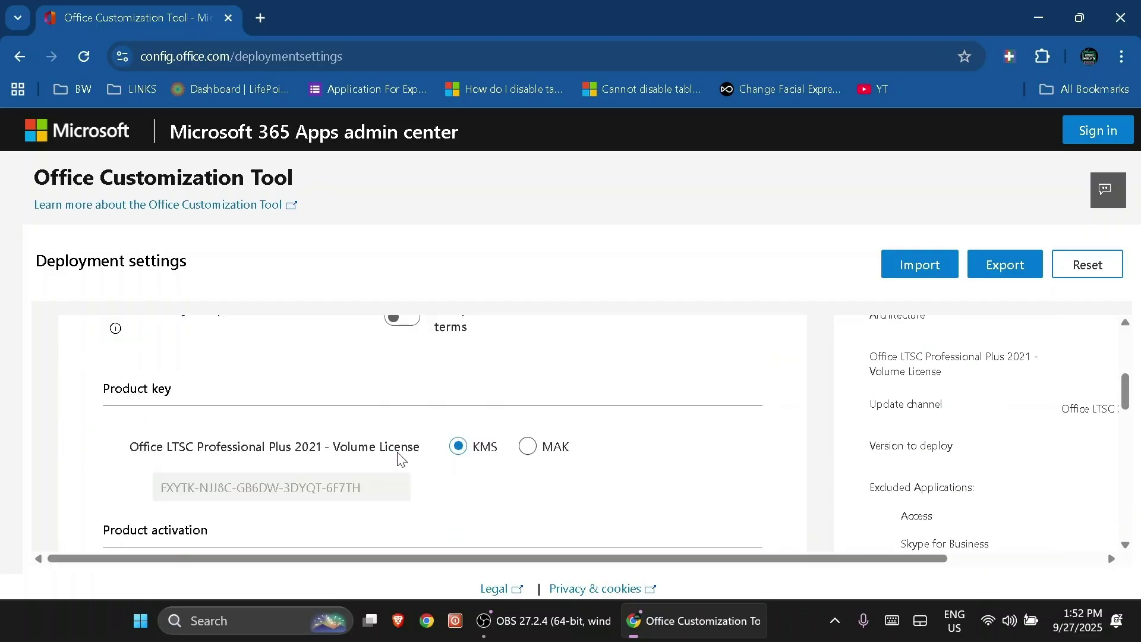
scroll(402, 461, up, 3)
scroll(368, 462, down, 2)
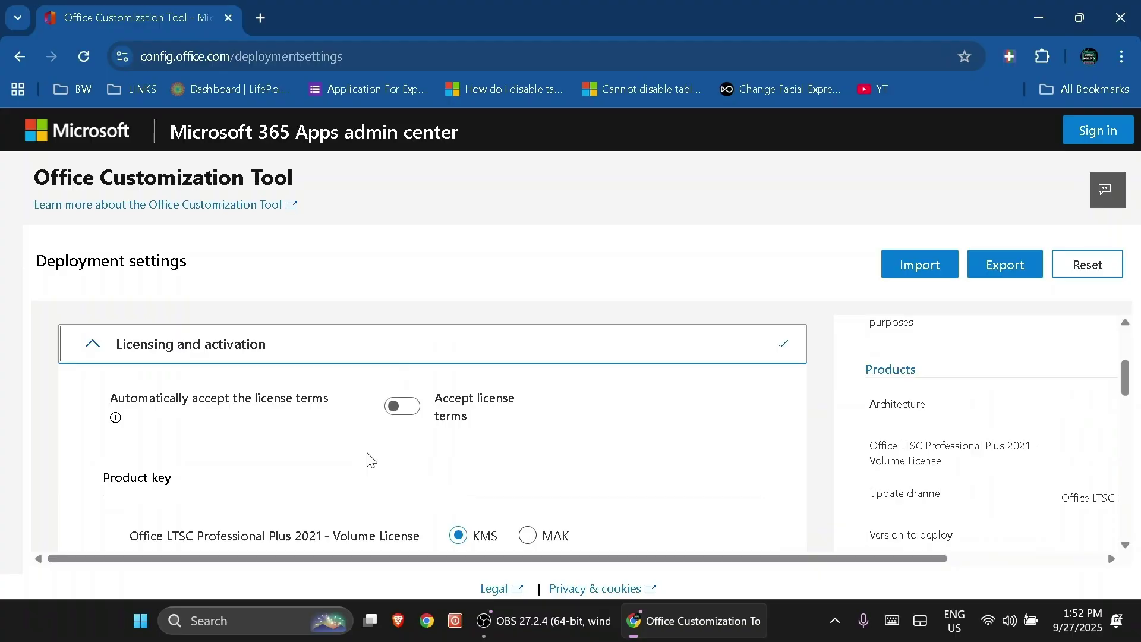
scroll(369, 460, down, 3)
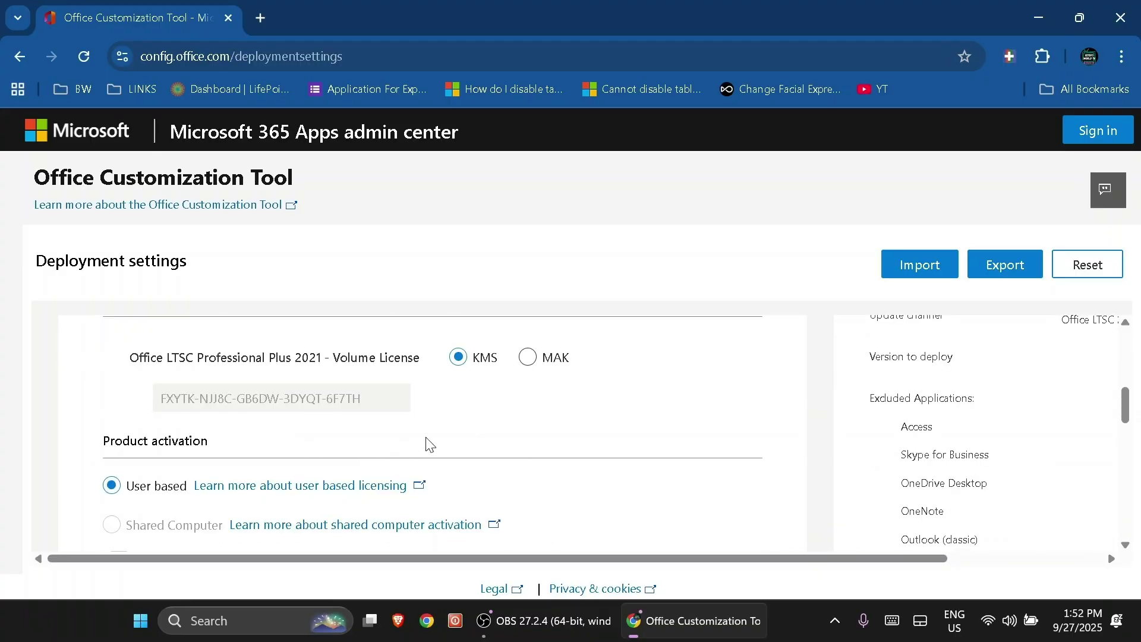
scroll(339, 454, down, 4)
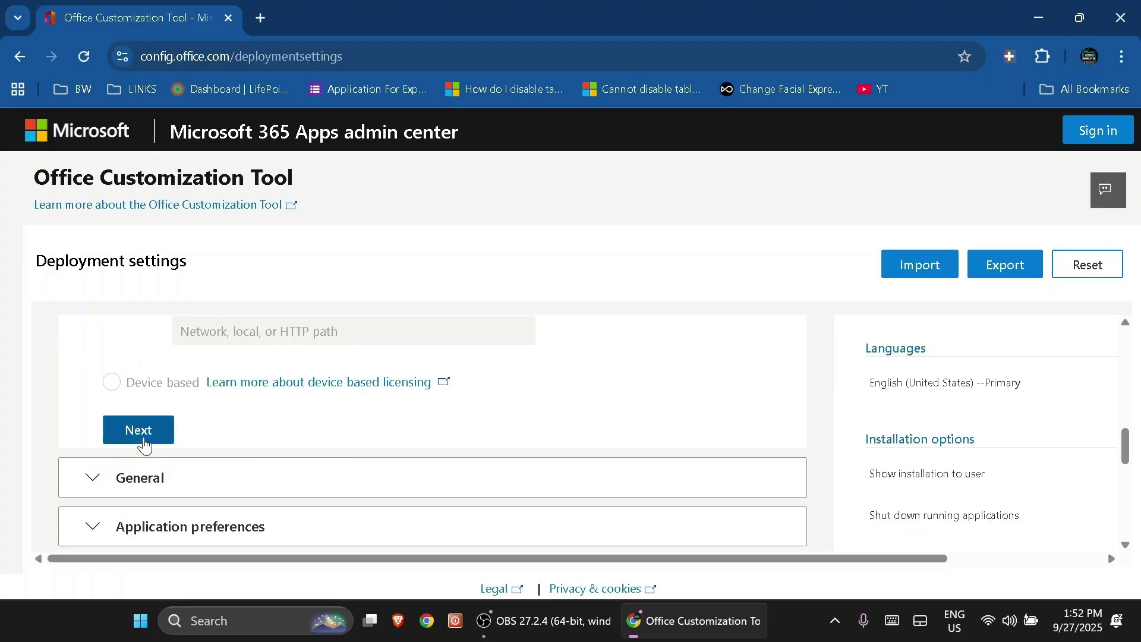
click(138, 430)
scroll(334, 458, down, 5)
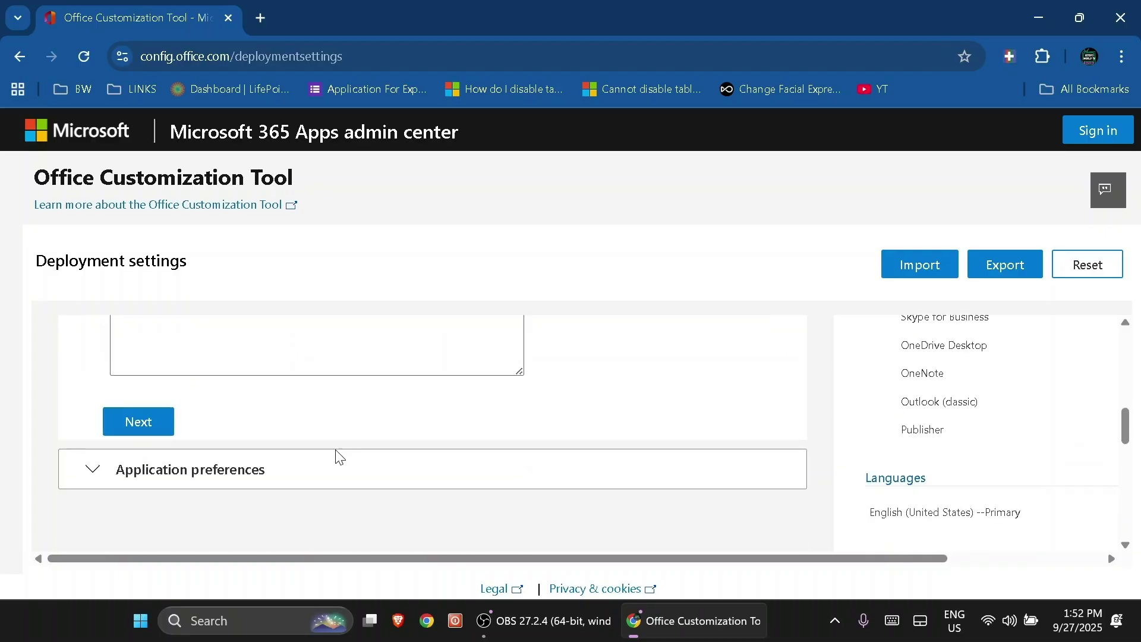
Step: Step through application preferences and finish the deployment configuration
click(129, 423)
scroll(399, 440, down, 4)
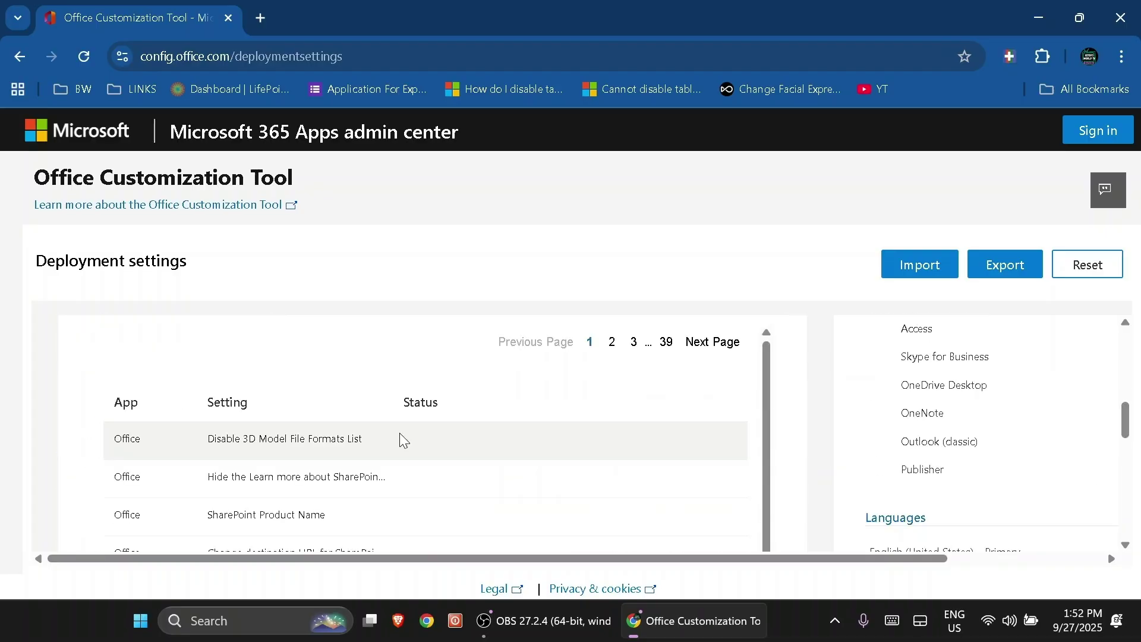
scroll(402, 440, down, 10)
click(138, 454)
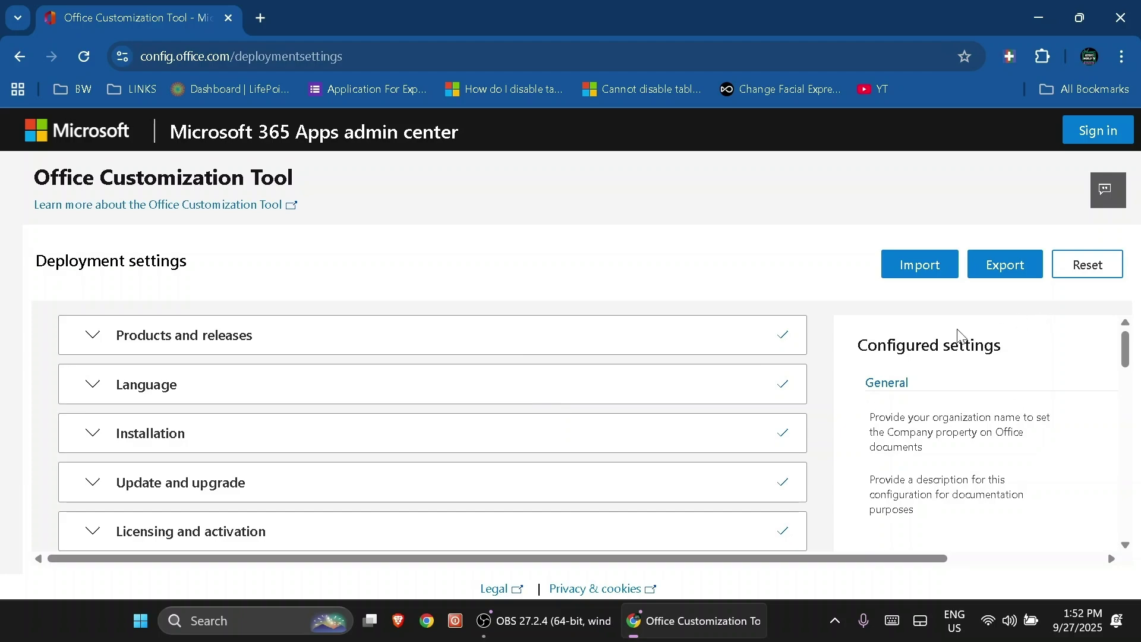
Step: Start the export and choose Office Open XML formats as the default file format
click(1018, 279)
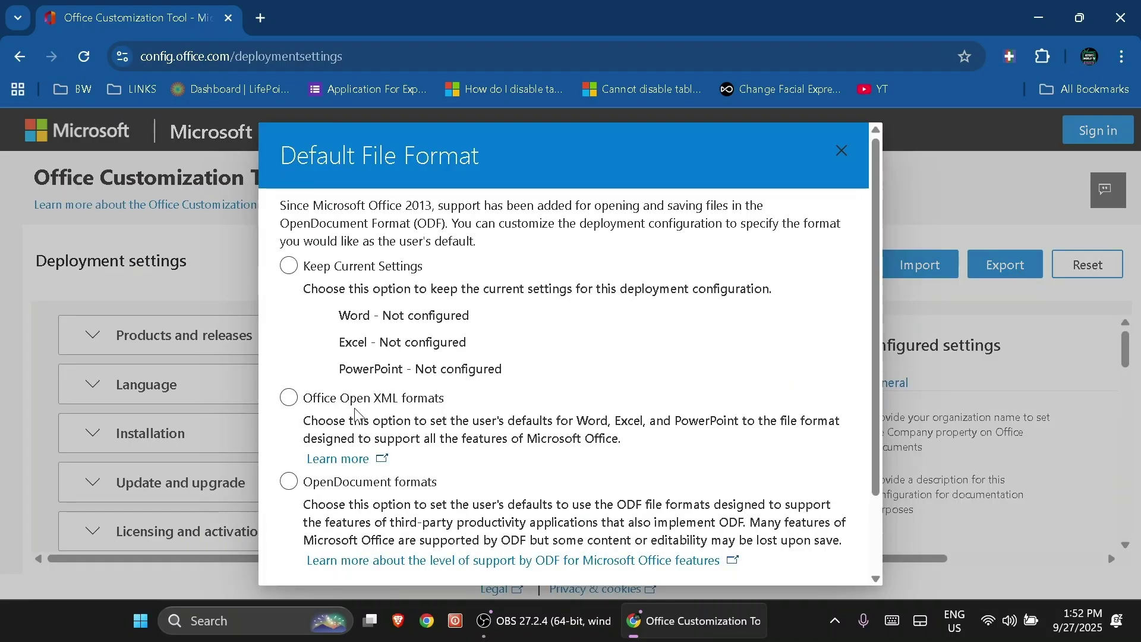
click(287, 408)
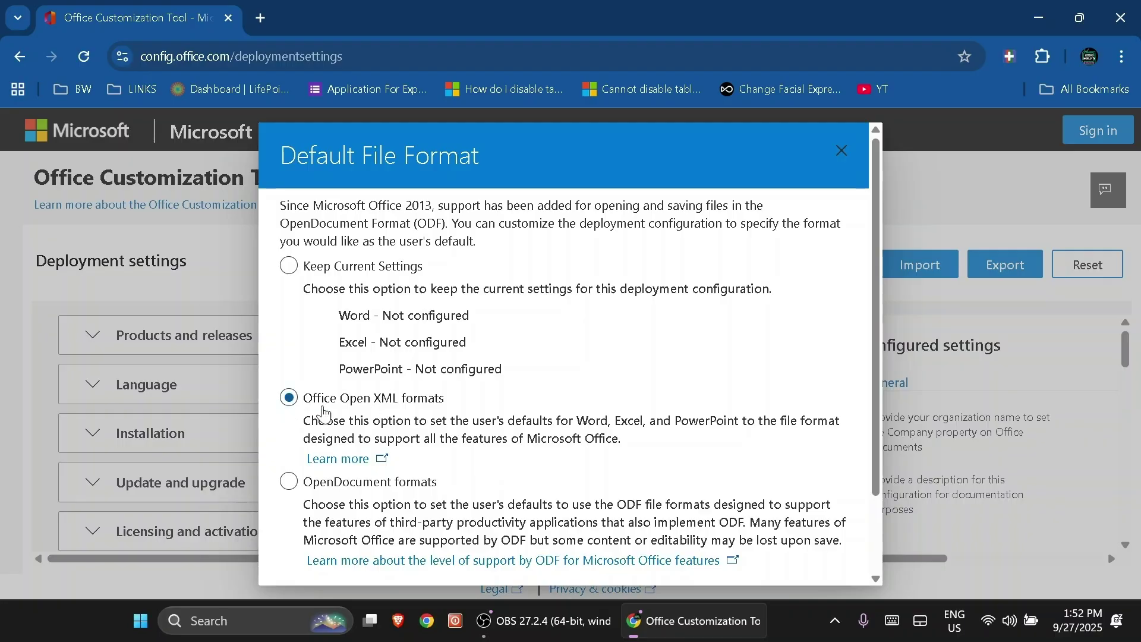
scroll(661, 407, down, 2)
Step: Confirm the default file format and accept the license terms for the export
click(814, 543)
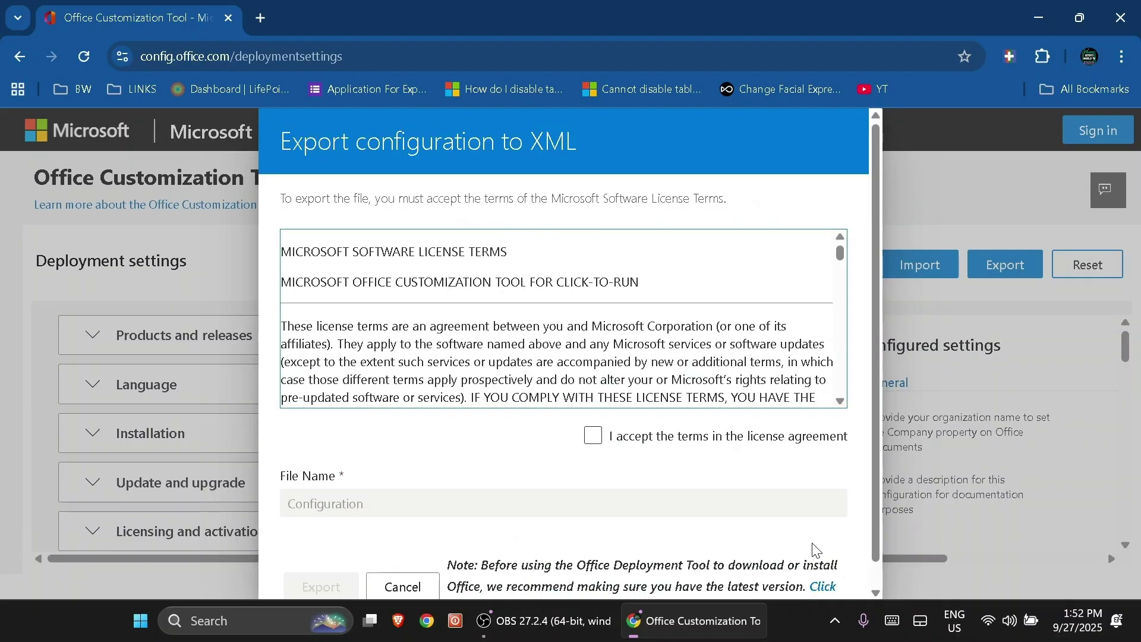
click(740, 437)
click(592, 436)
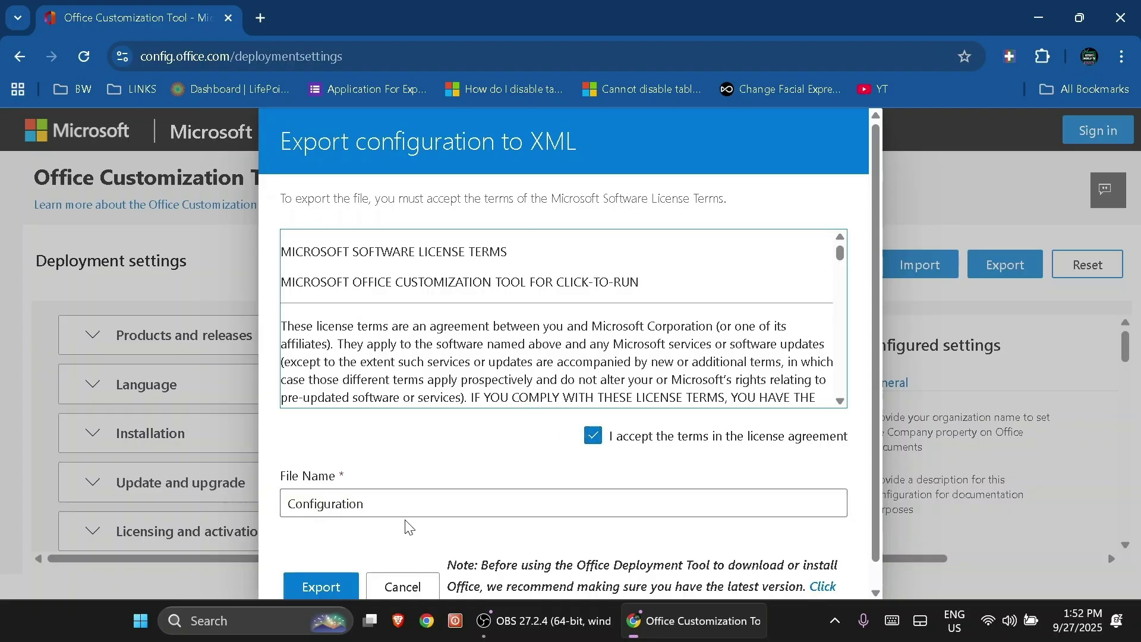
scroll(425, 554, down, 1)
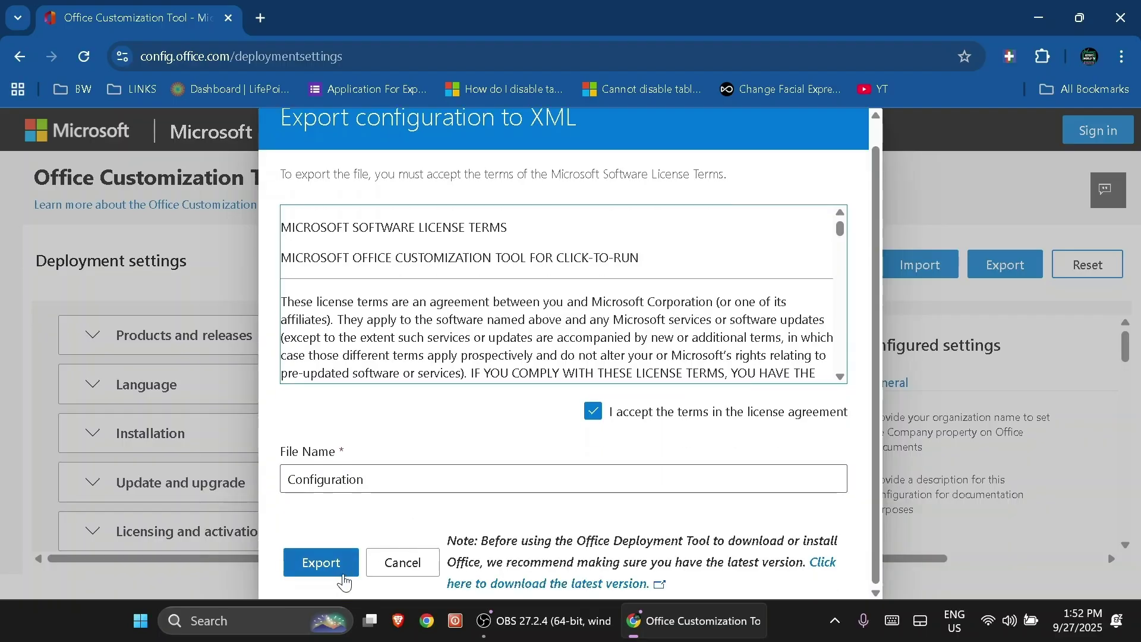
Step: Save Configuration.xml to Downloads, view it in File Explorer, then minimize Explorer
click(323, 570)
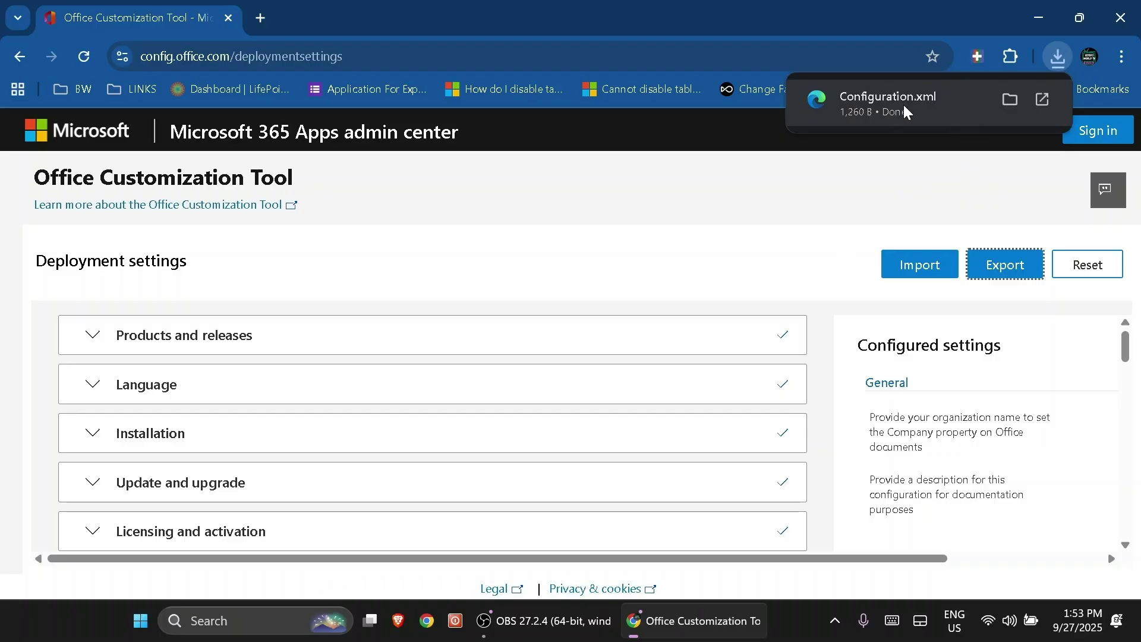
click(1007, 99)
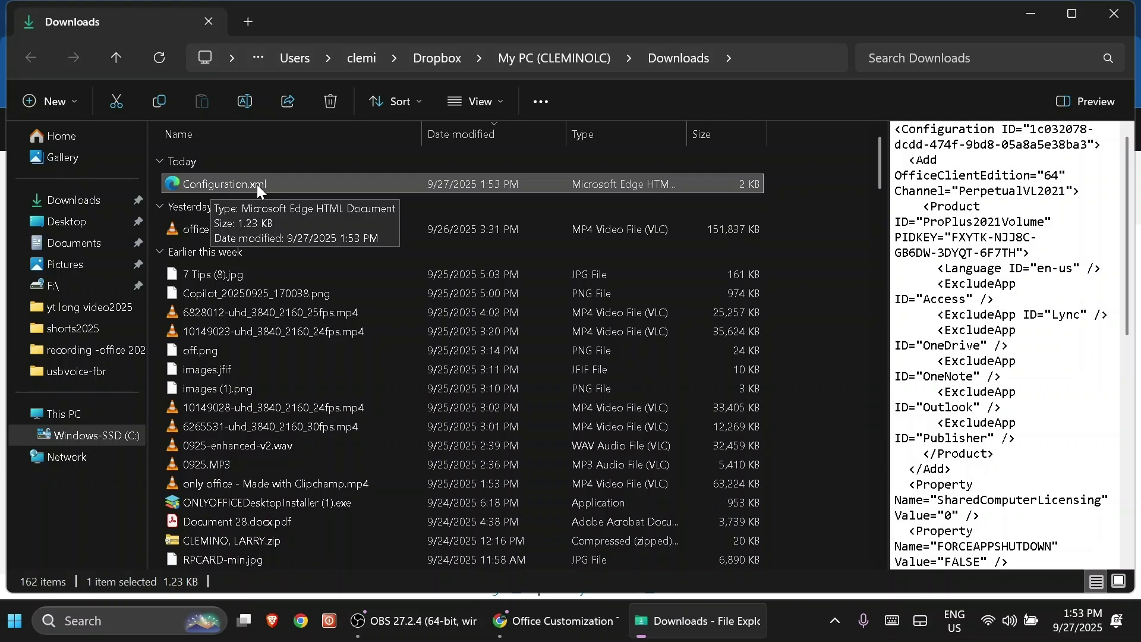
click(1032, 13)
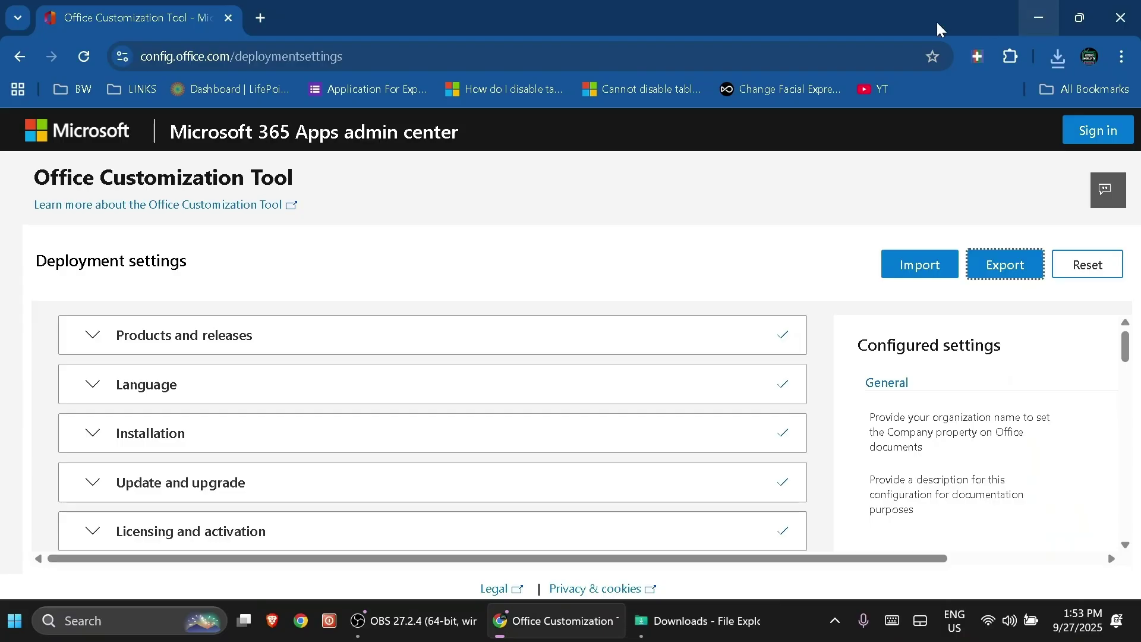
Step: In a new tab, search 'office deployment tool' and open the Microsoft download page
click(265, 21)
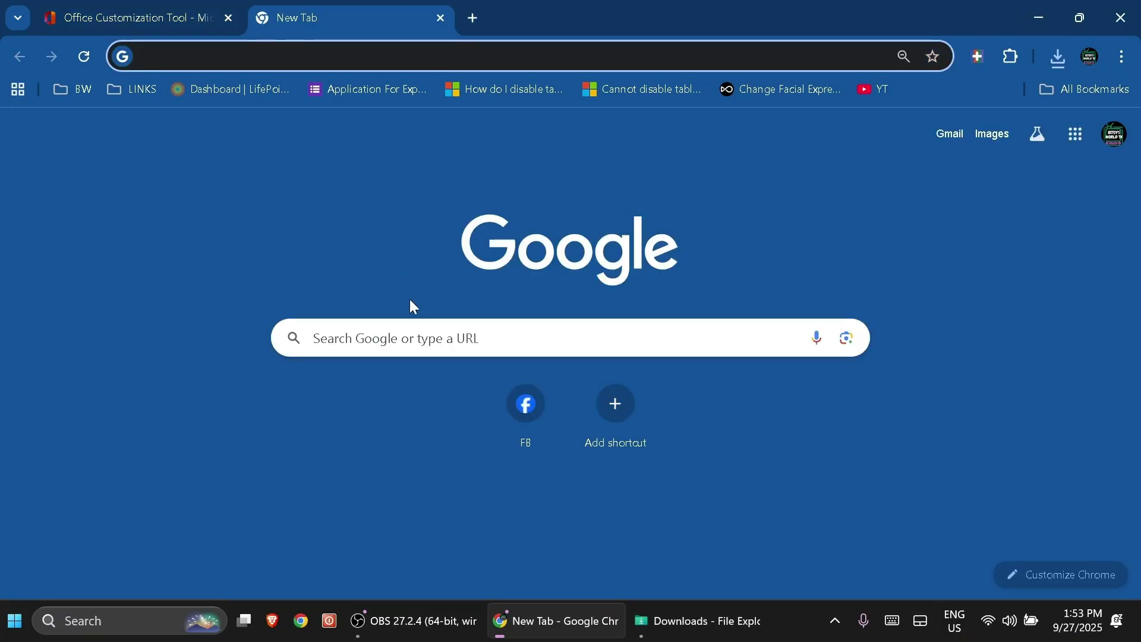
click(415, 336)
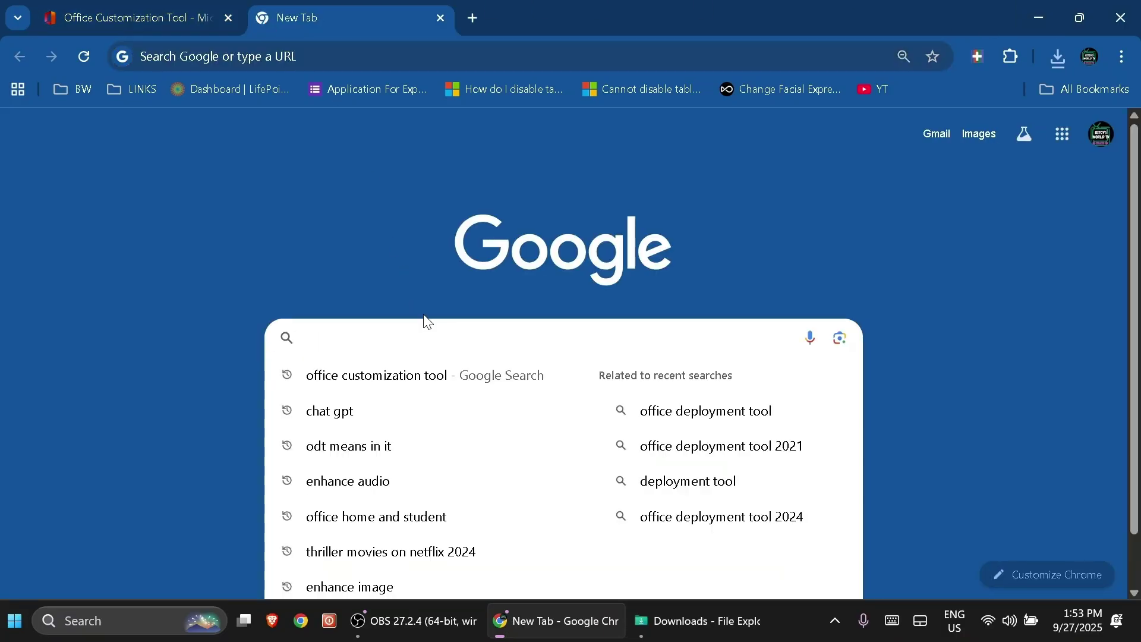
text(OFFICE)
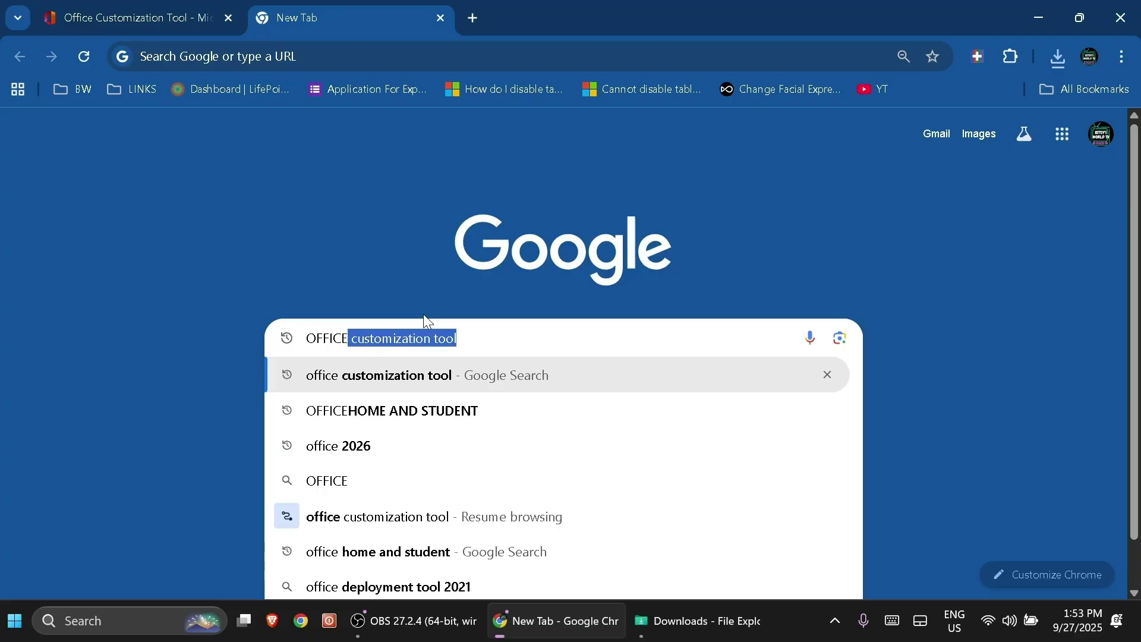
text( DEPLOY)
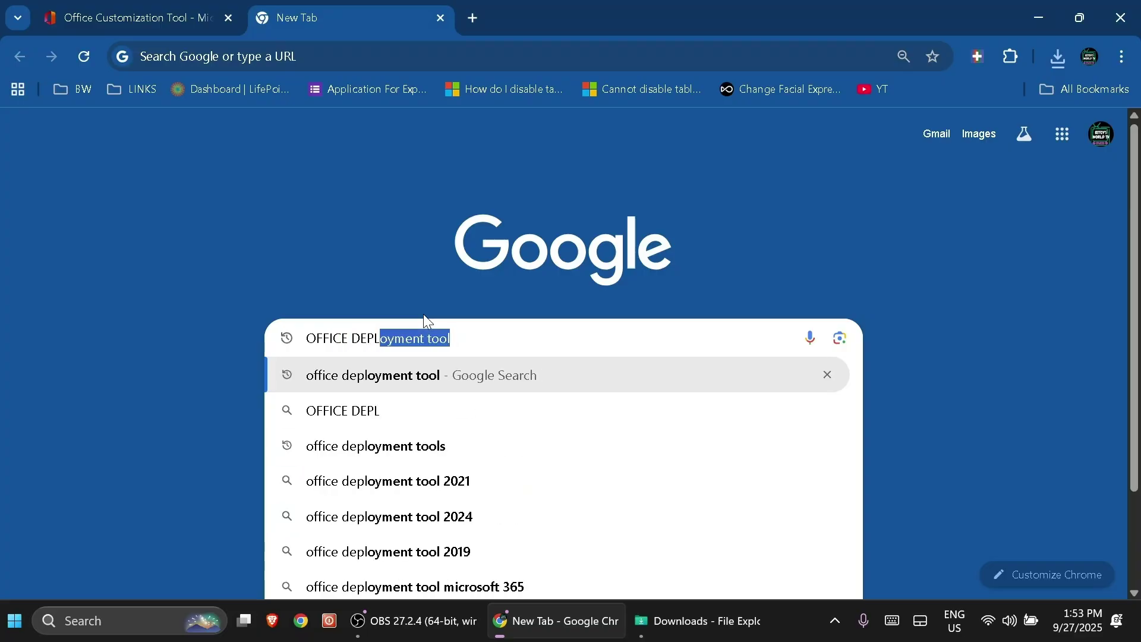
click(411, 393)
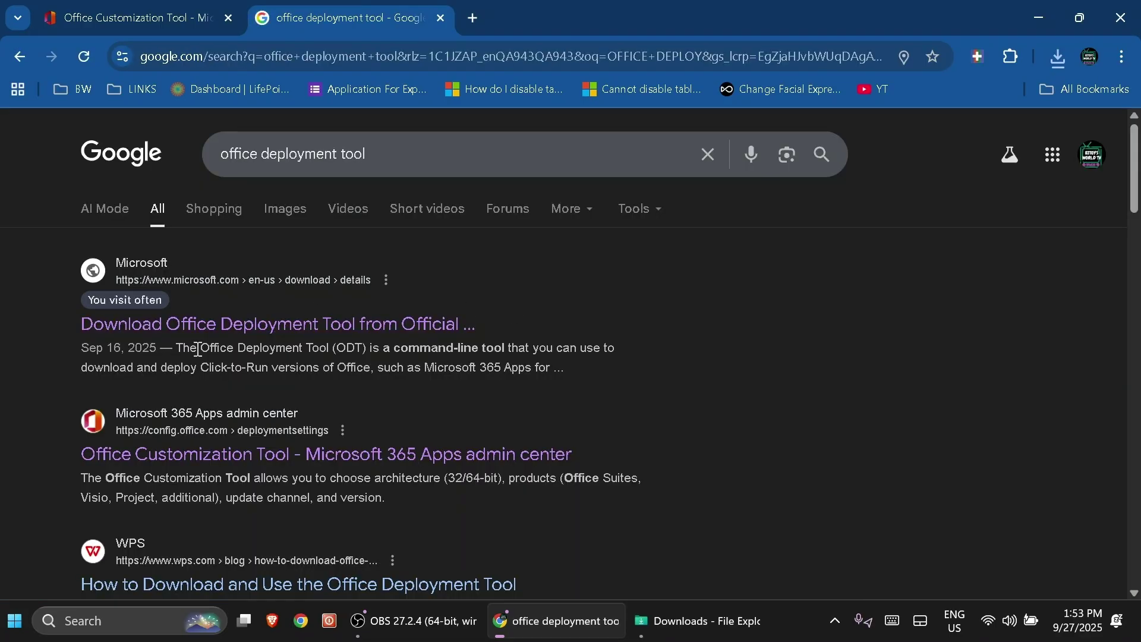
click(251, 326)
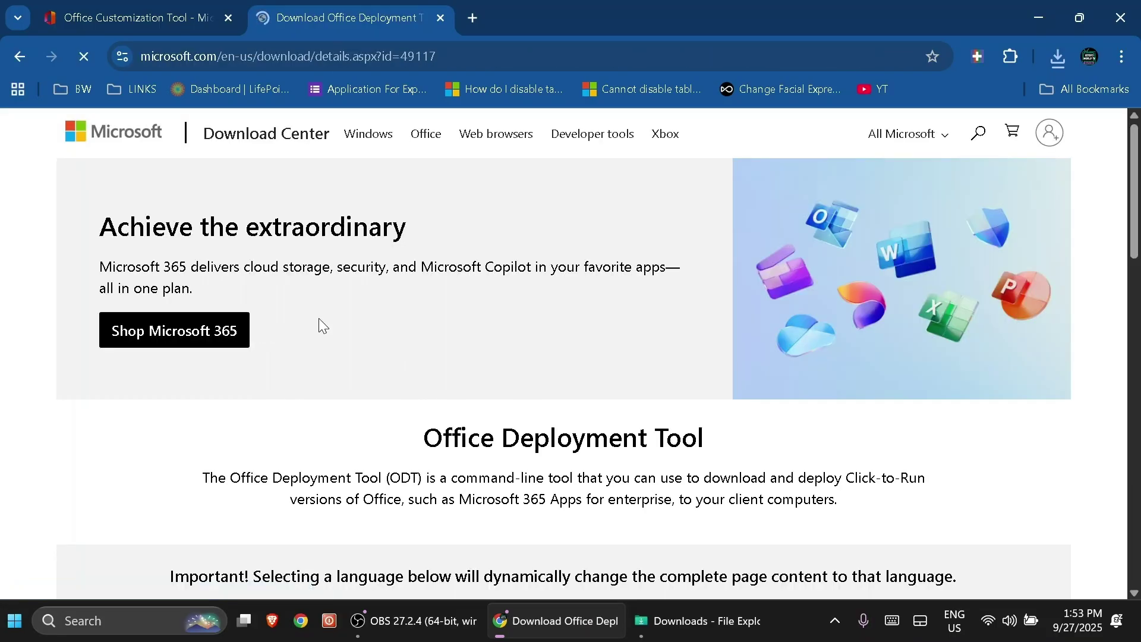
Step: Download the Office Deployment Tool and show it in the Downloads folder
scroll(629, 367, down, 3)
scroll(634, 368, up, 3)
scroll(633, 366, down, 3)
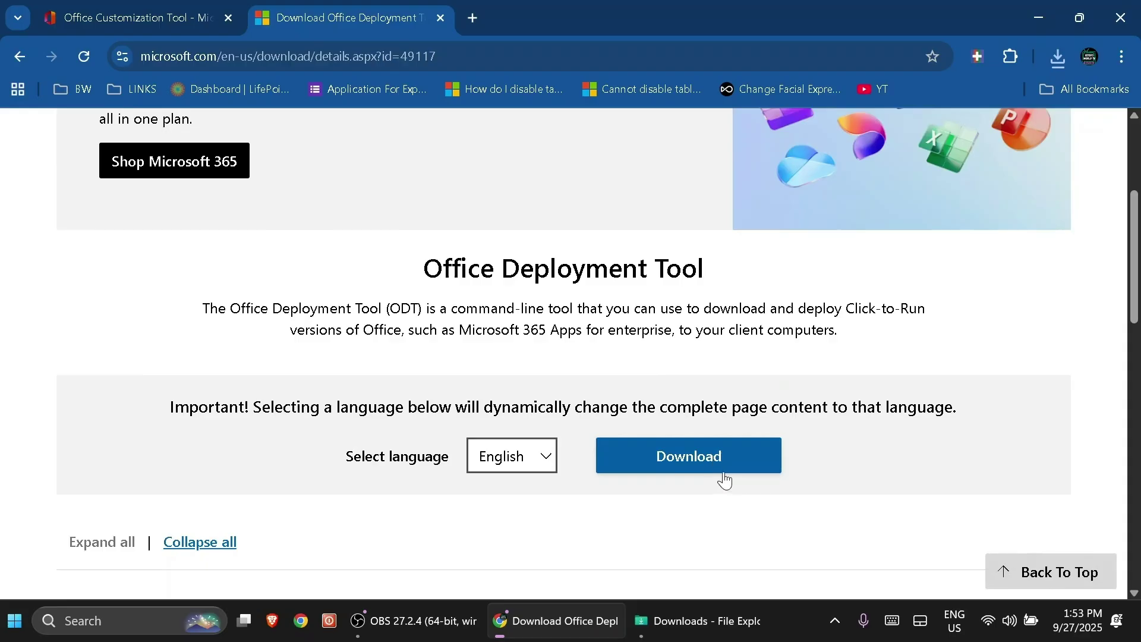
click(716, 457)
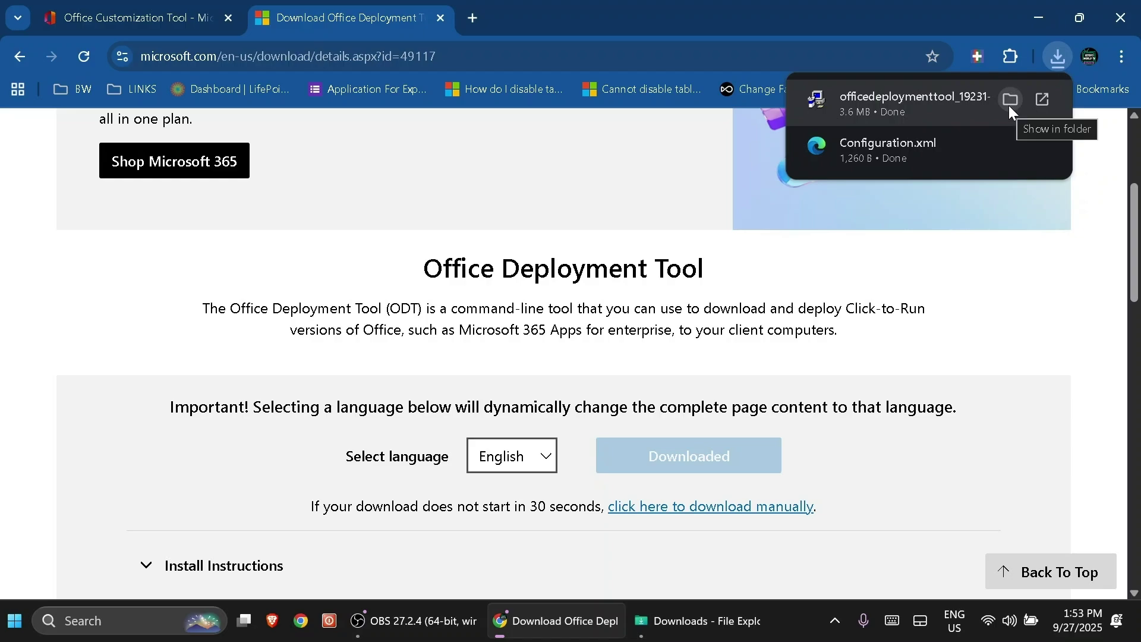
click(1010, 102)
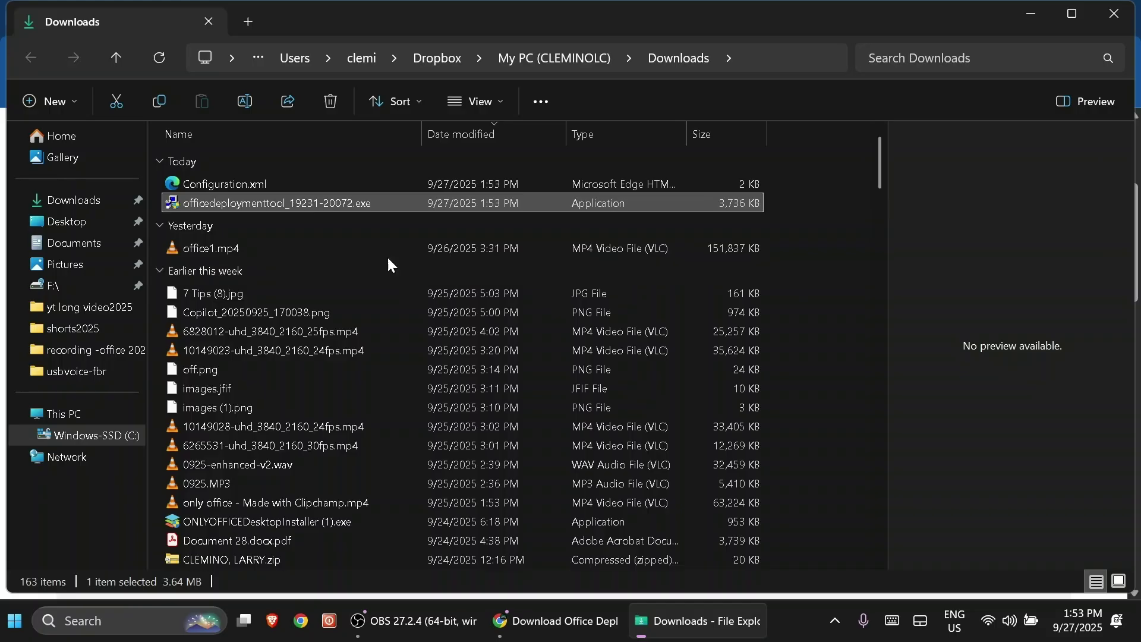
Step: Run officedeploymenttool_19231-20072.exe as administrator and accept its license terms
right_click(236, 210)
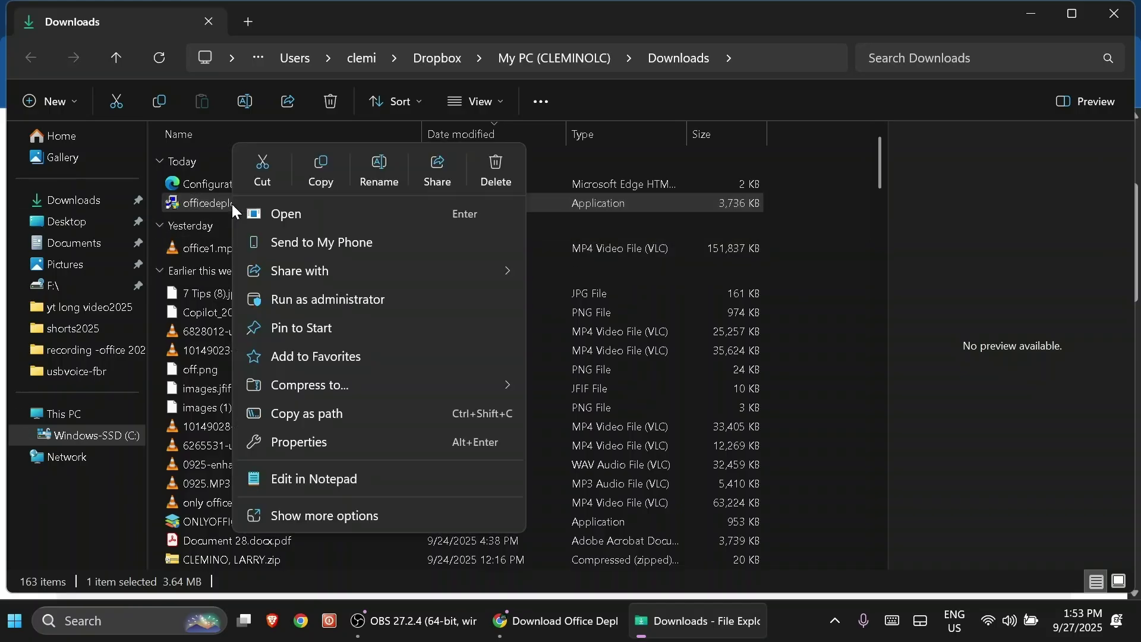
click(348, 300)
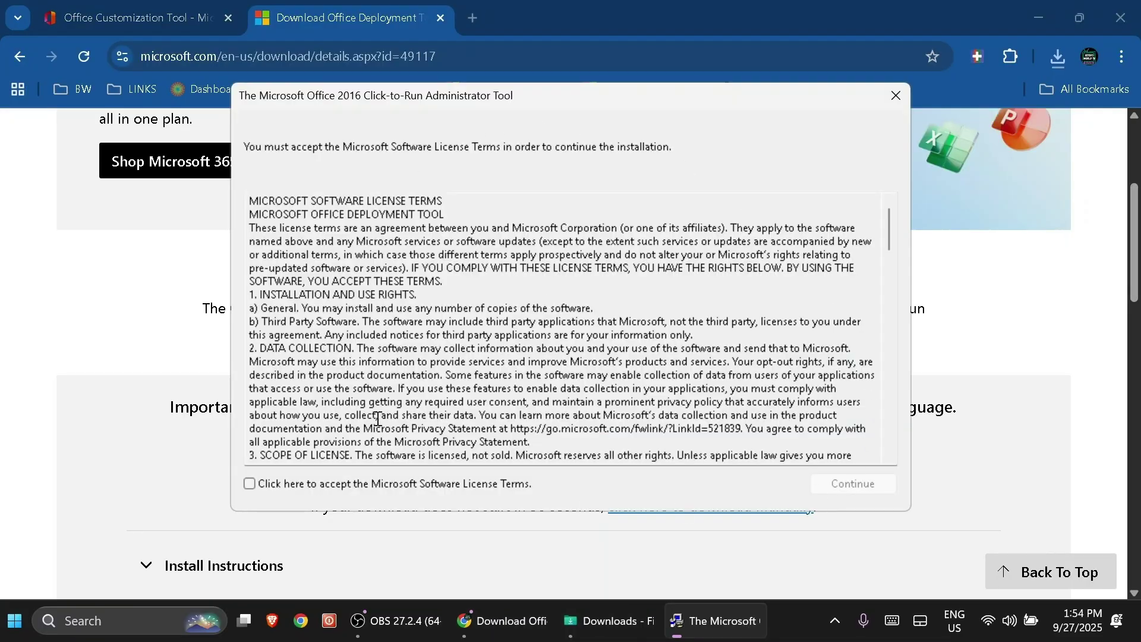
click(249, 485)
click(829, 485)
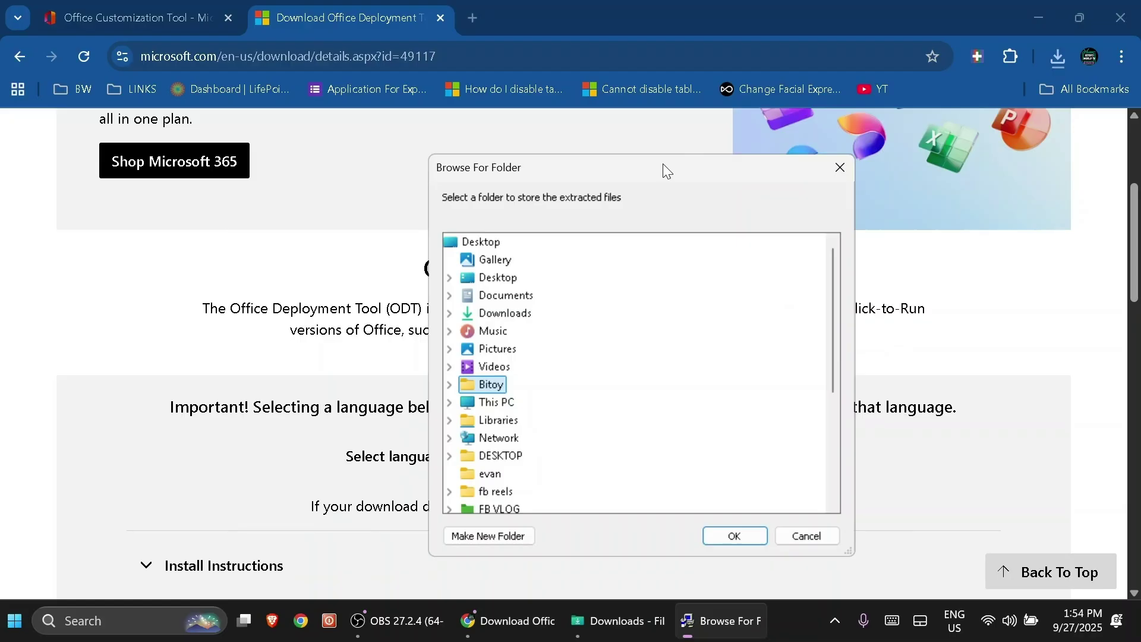
Step: Extract the deployment files into a new OFFICE2021 folder on C: and dismiss the success message
drag(662, 163, 555, 126)
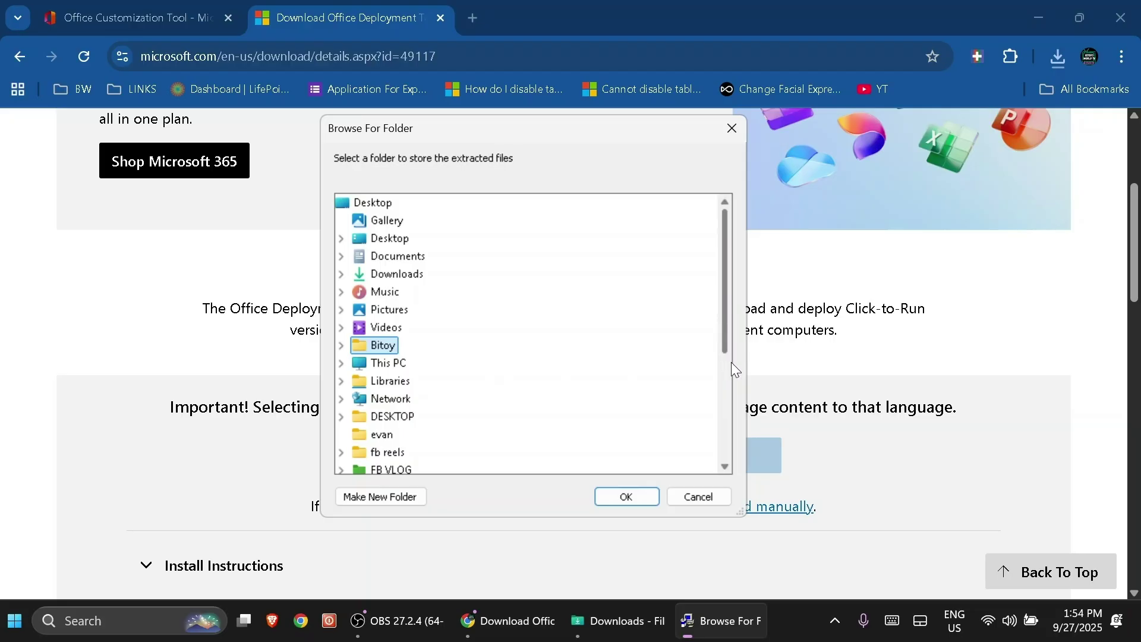
click(341, 363)
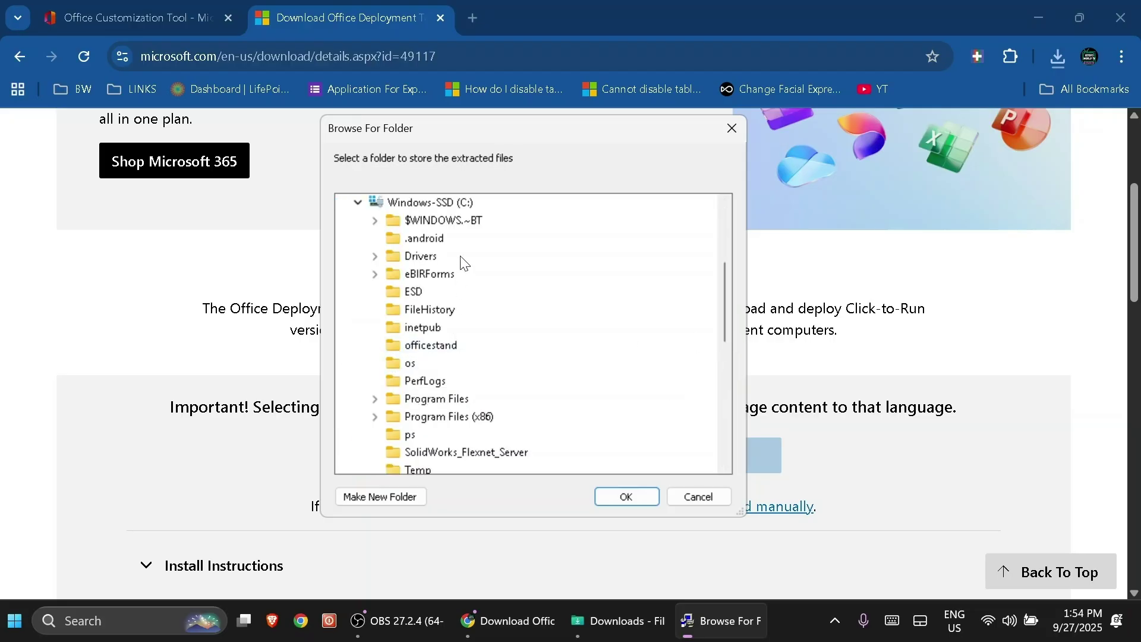
click(446, 205)
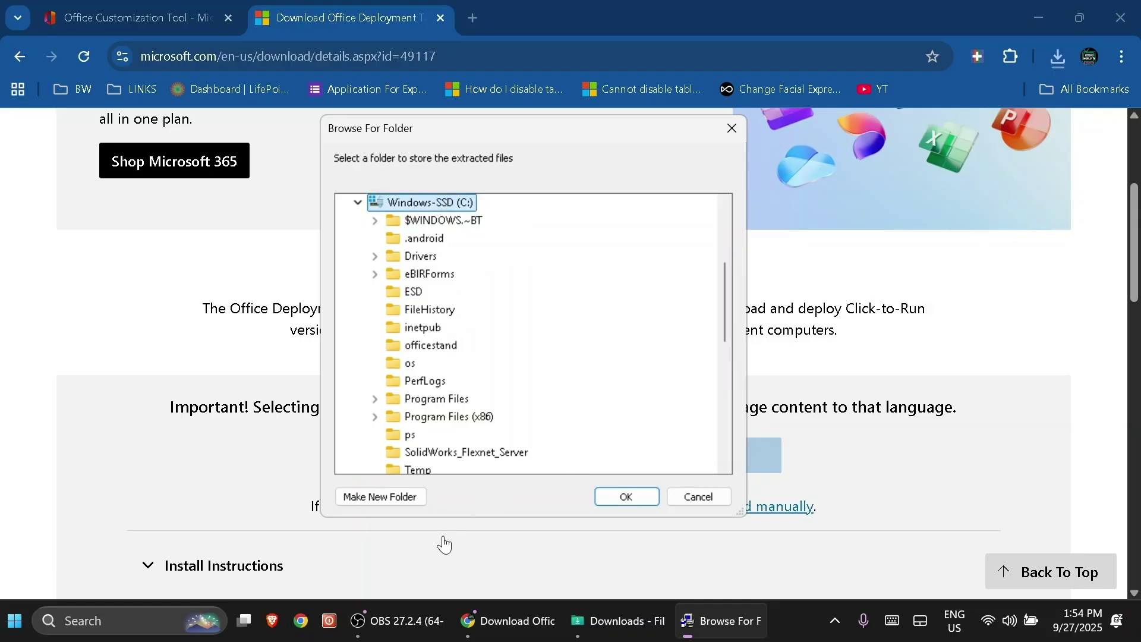
click(406, 499)
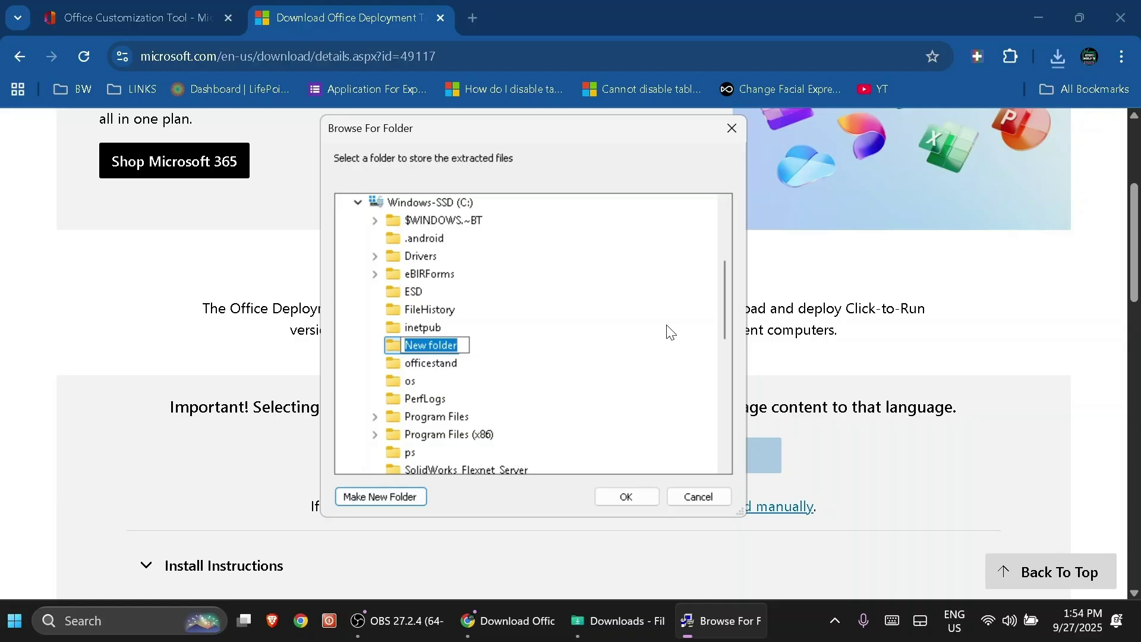
text(OFFIC)
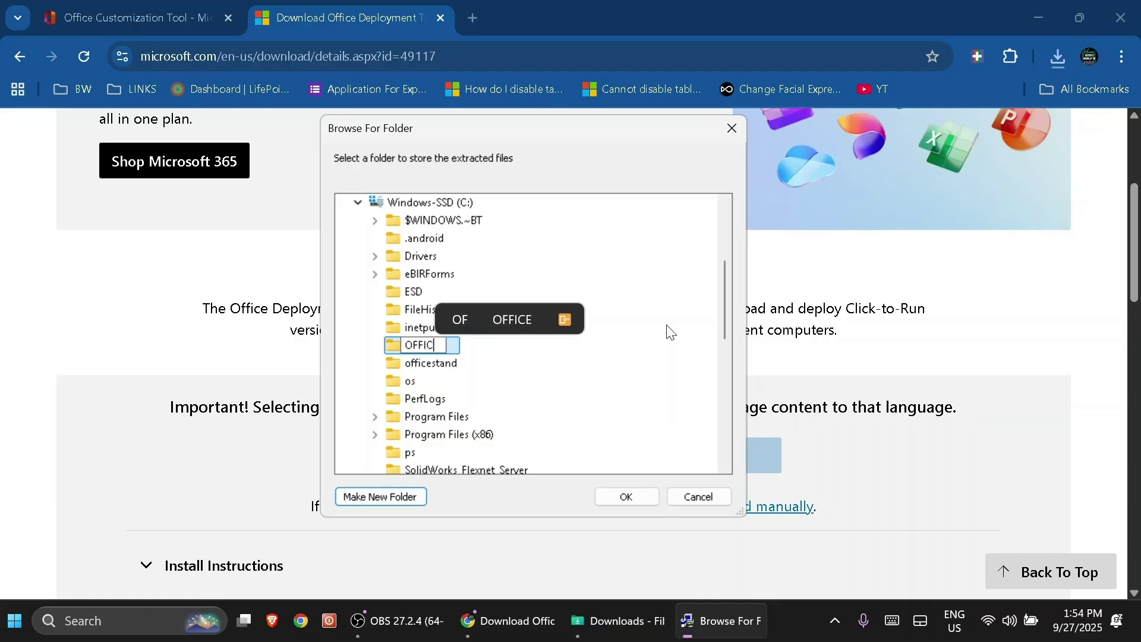
text(E2021)
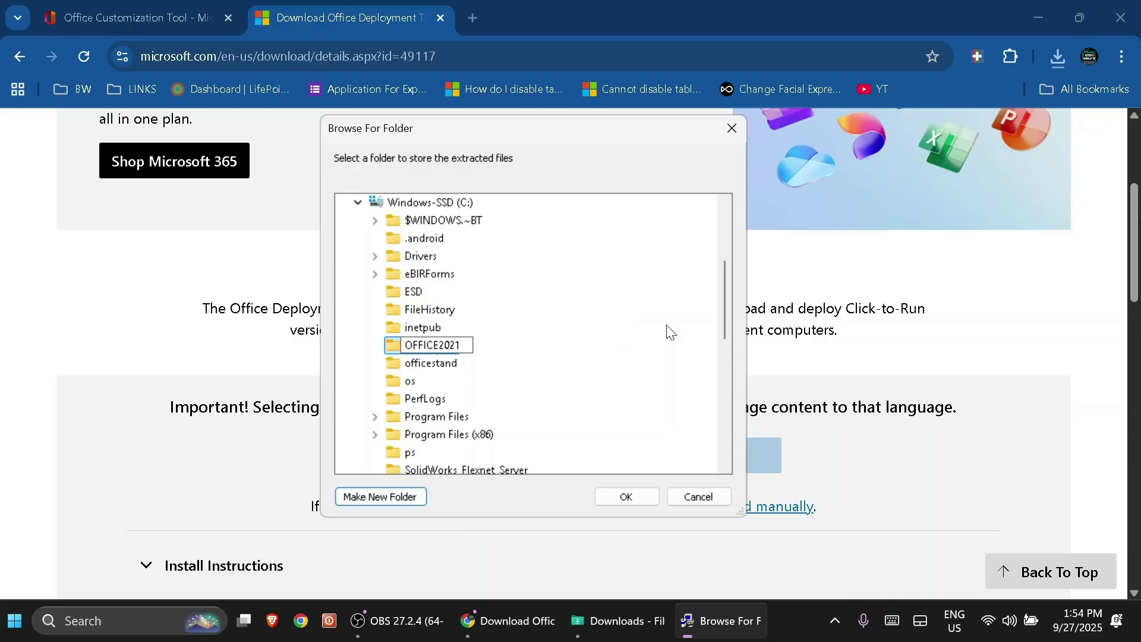
key(Return)
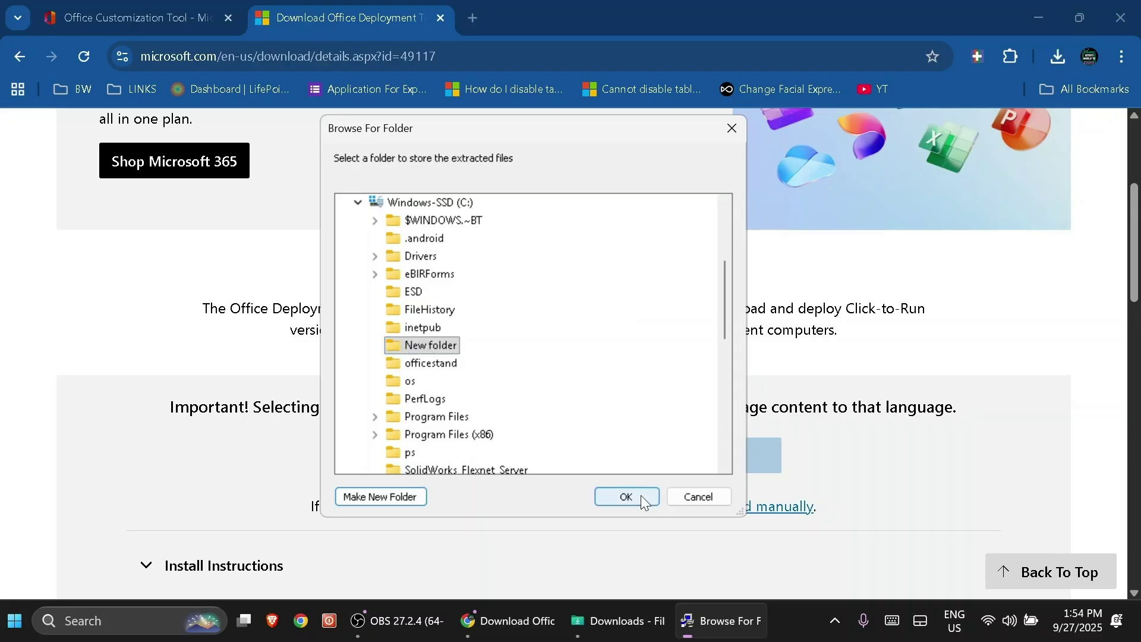
click(641, 495)
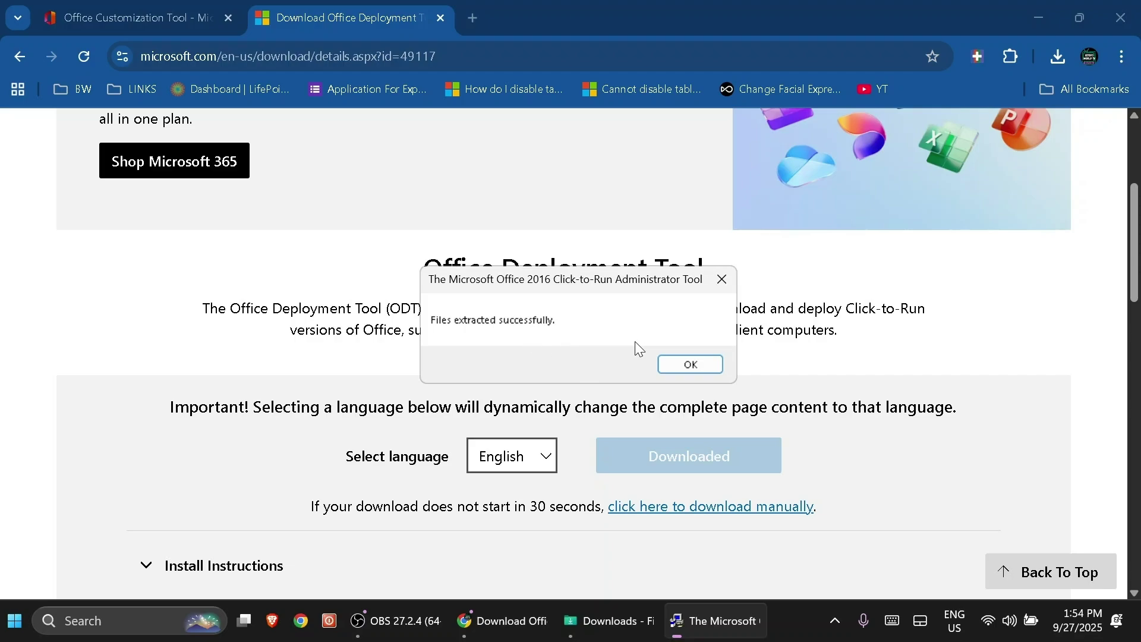
click(690, 364)
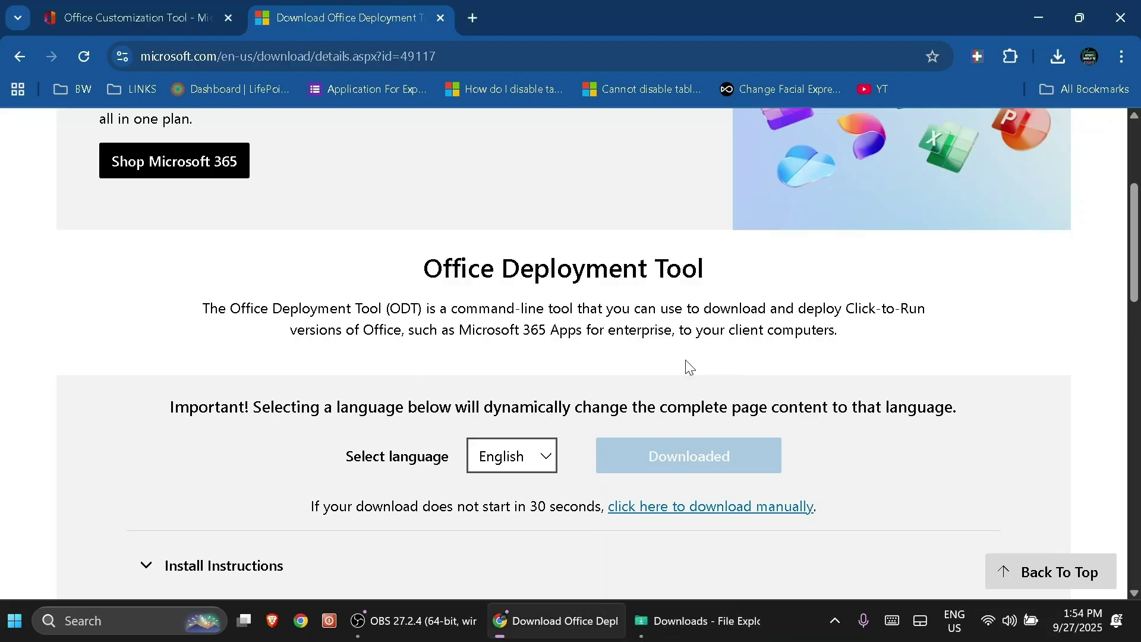
Step: Move Configuration.xml from Downloads into the C:\OFFICE2021 folder
click(1056, 13)
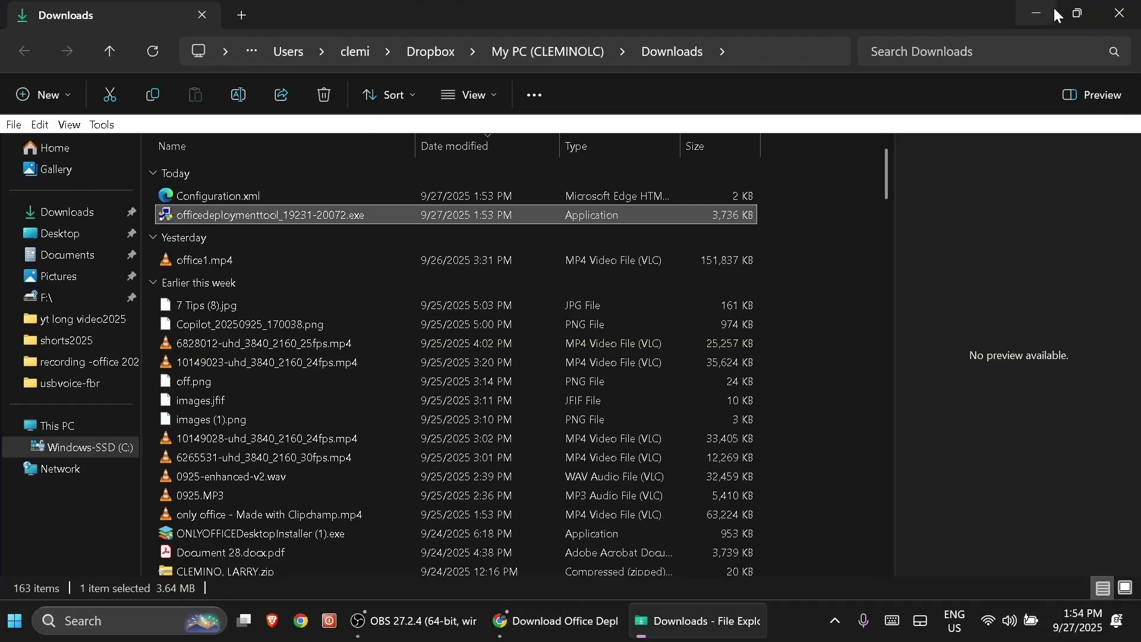
click(74, 219)
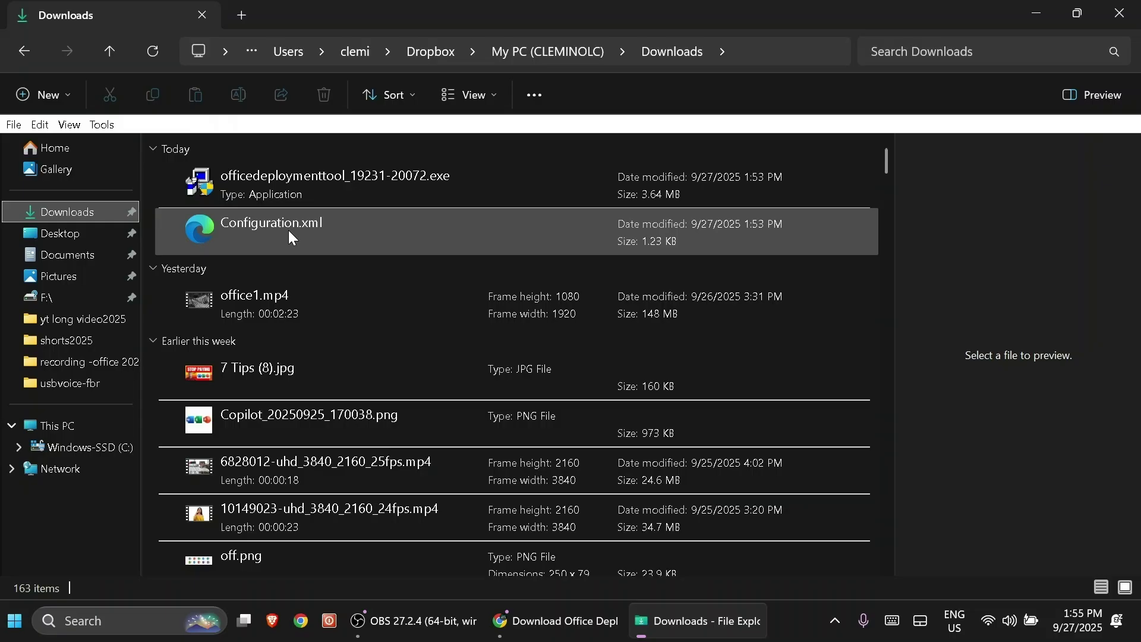
click(288, 232)
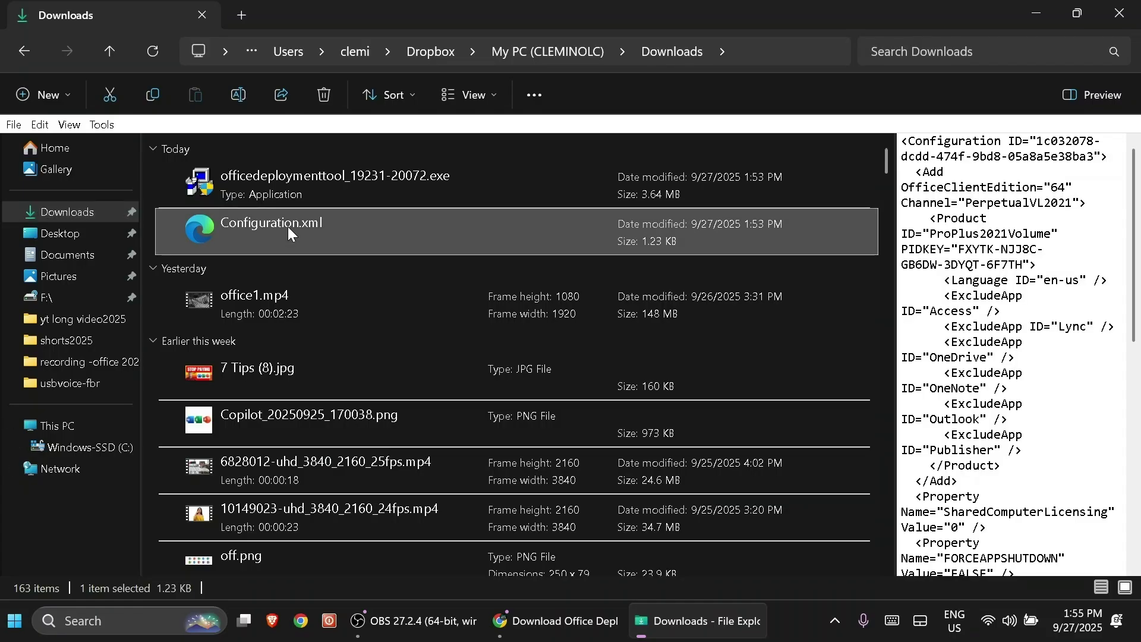
right_click(289, 233)
click(320, 203)
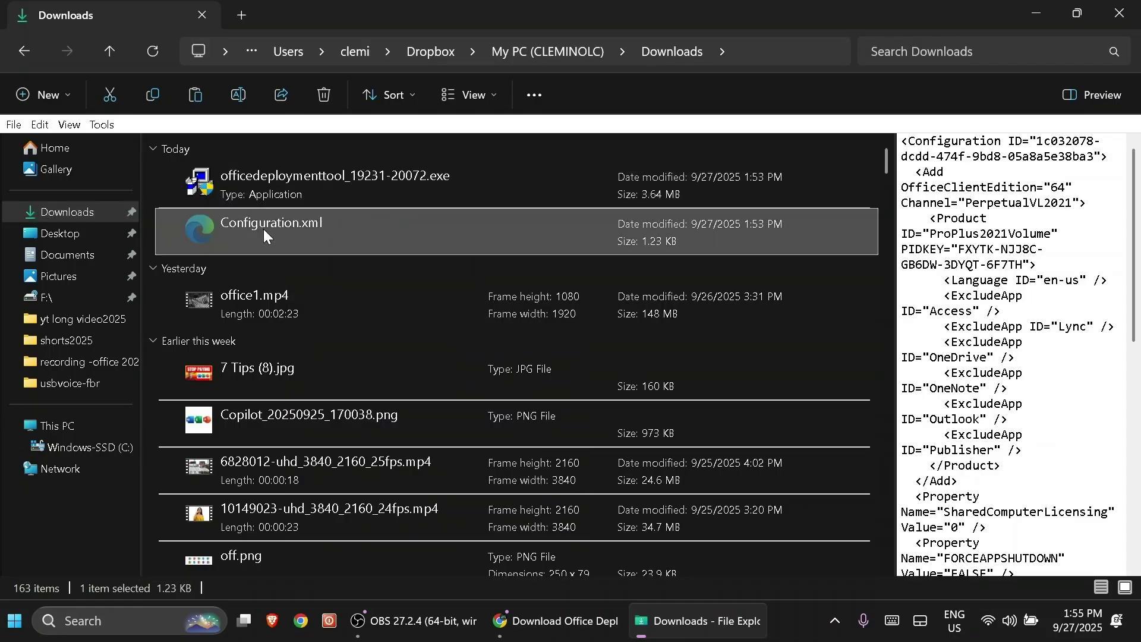
click(101, 452)
click(250, 420)
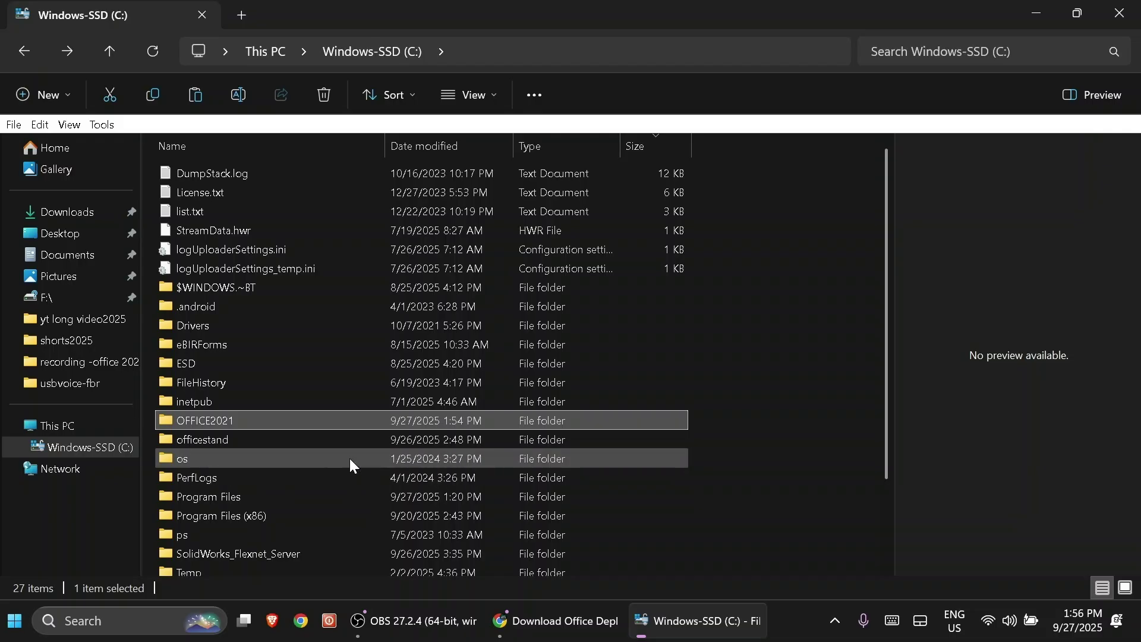
double_click(246, 418)
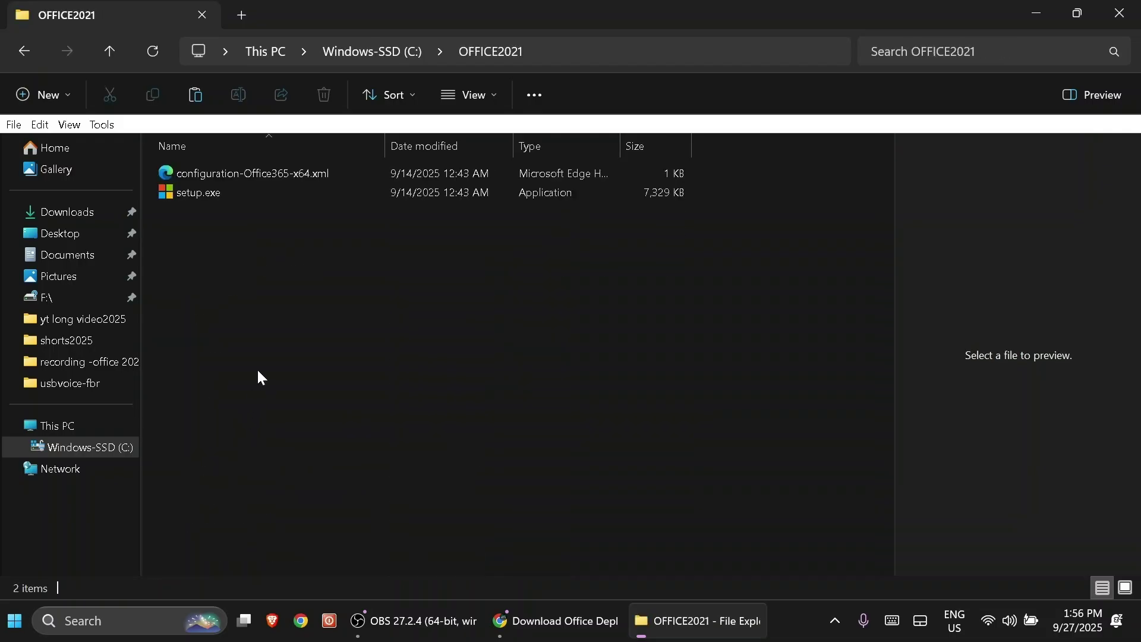
right_click(232, 259)
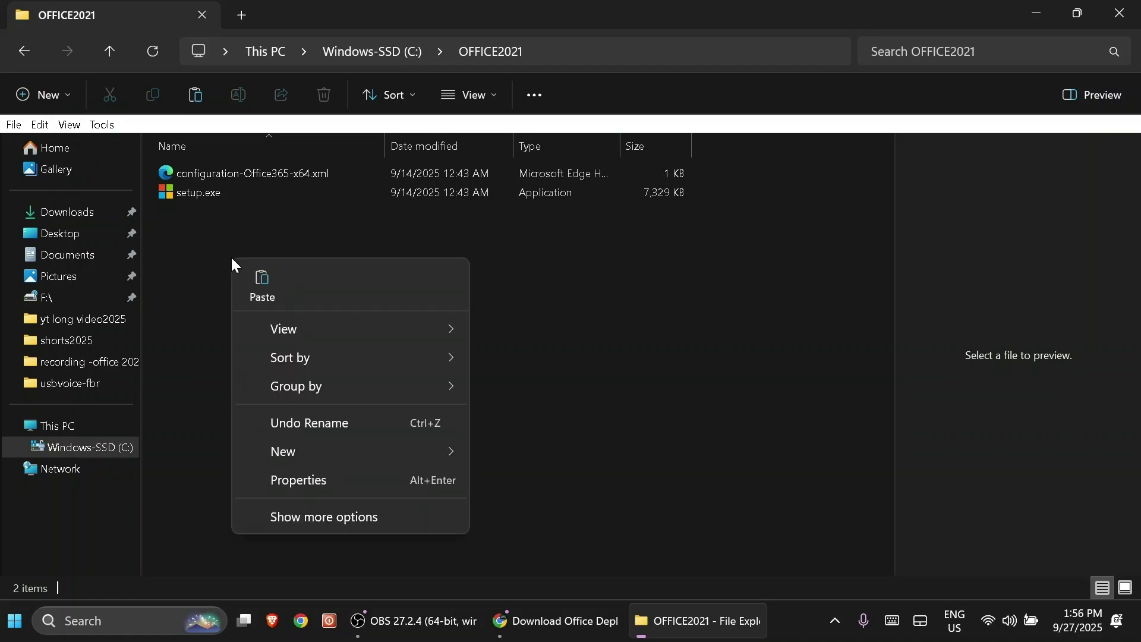
click(269, 291)
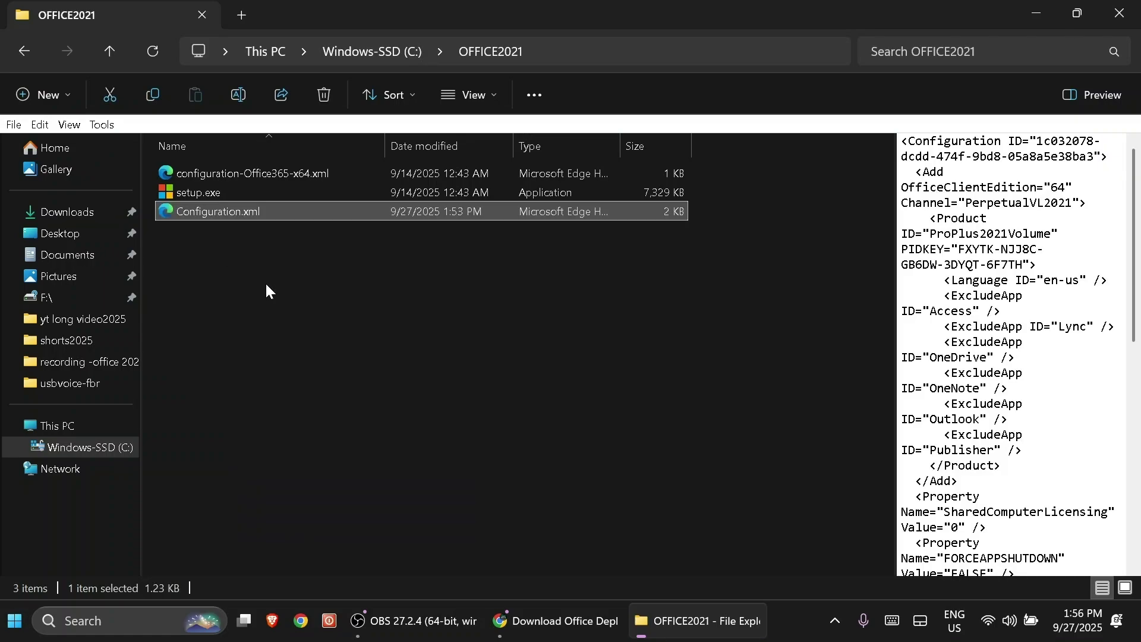
Step: Delete the sample configuration-Office365-x64.xml, leaving Configuration.xml and setup.exe
click(265, 286)
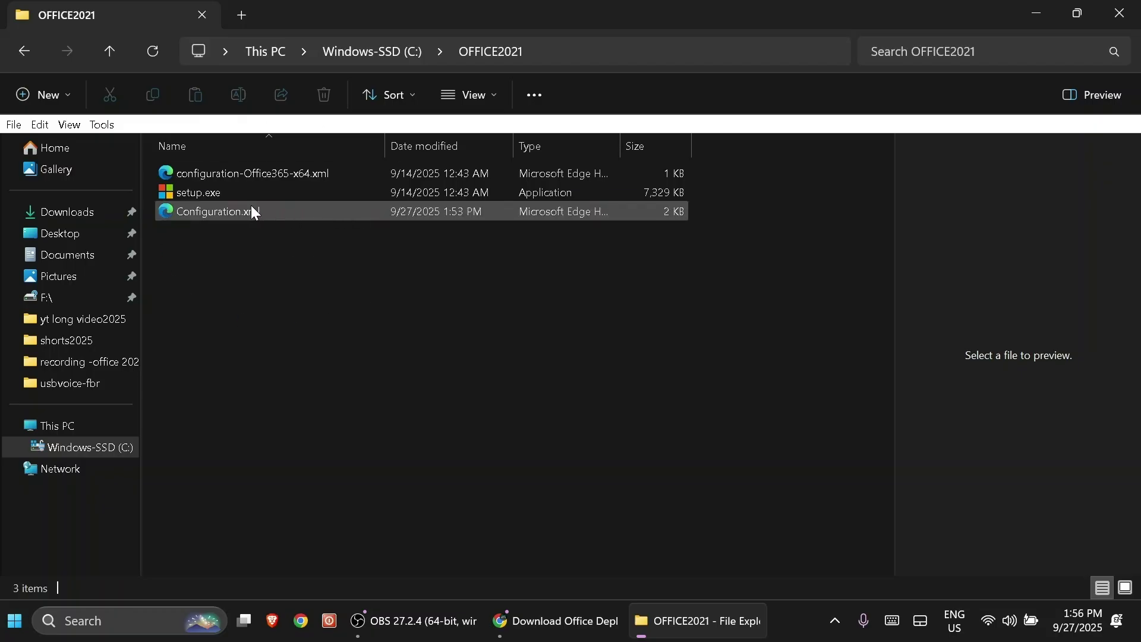
click(198, 176)
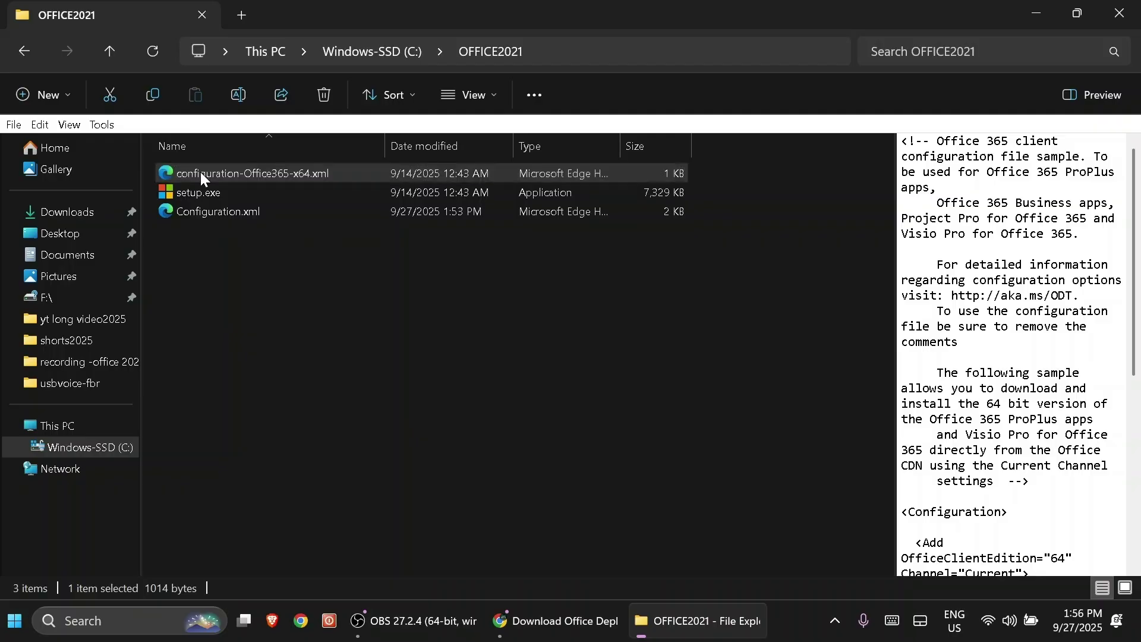
right_click(201, 172)
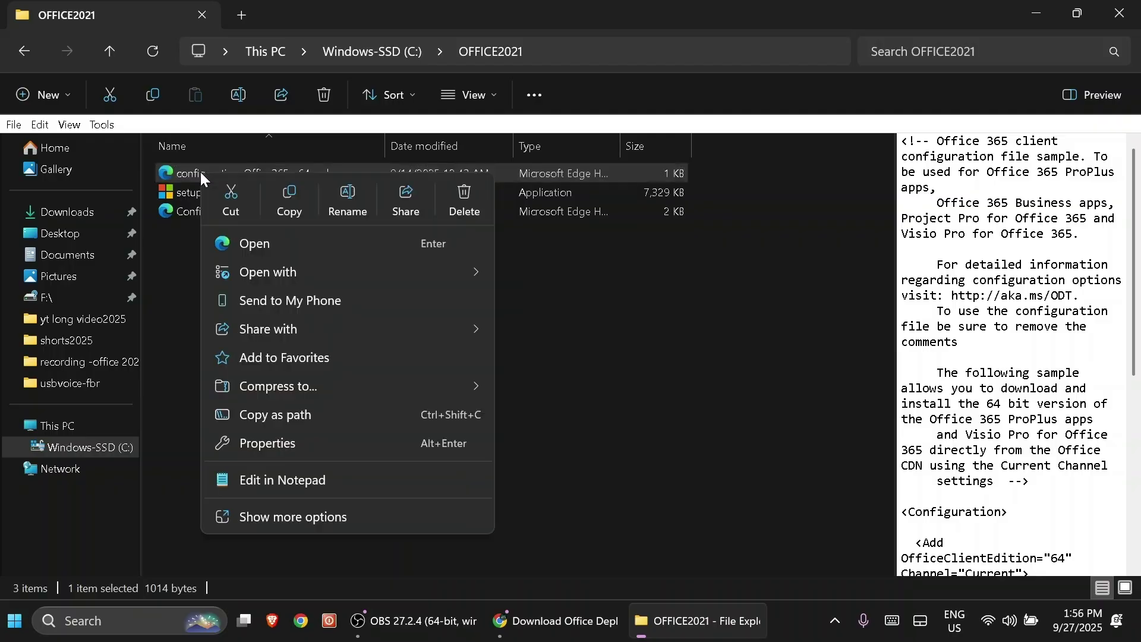
click(469, 193)
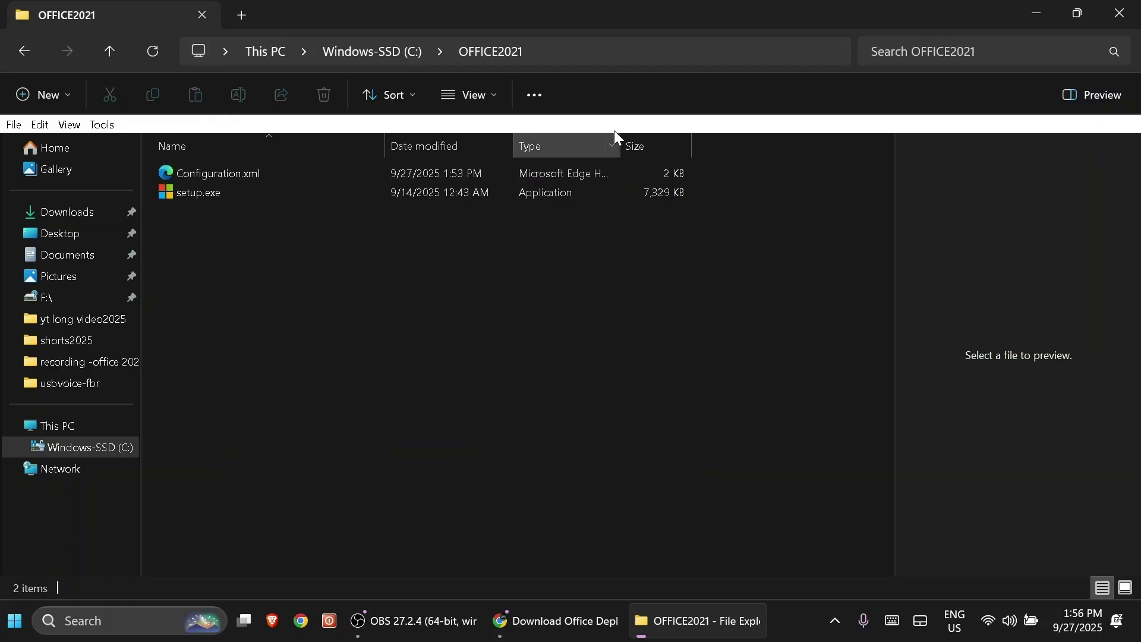
Step: Copy the C:\OFFICE2021 path from the address bar, minimise File Explorer and open Windows search
click(591, 53)
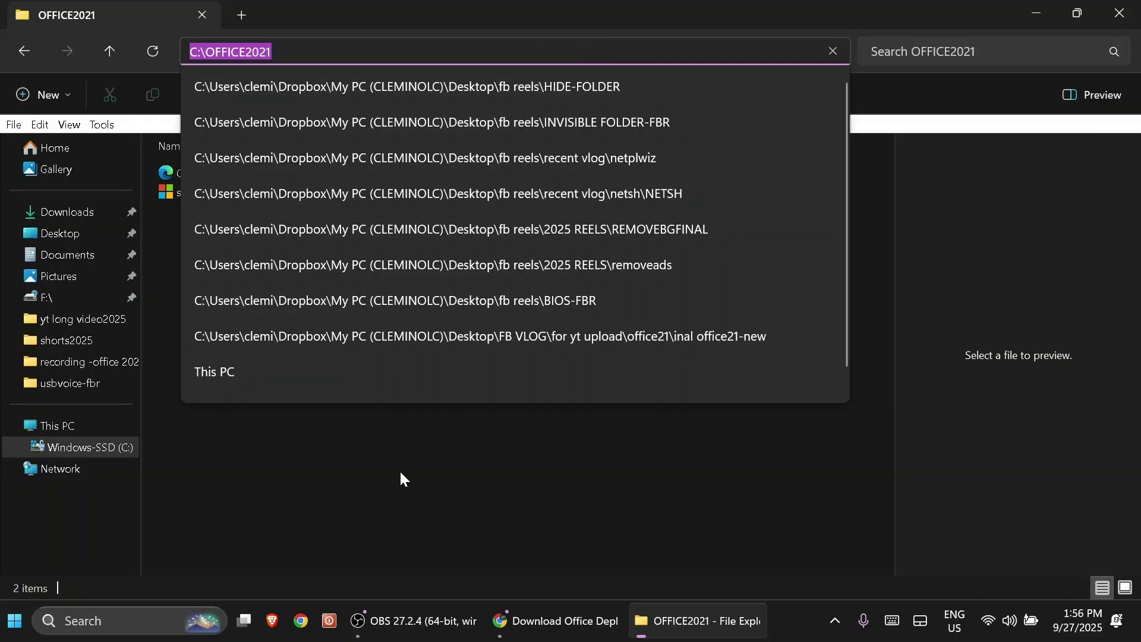
click(265, 303)
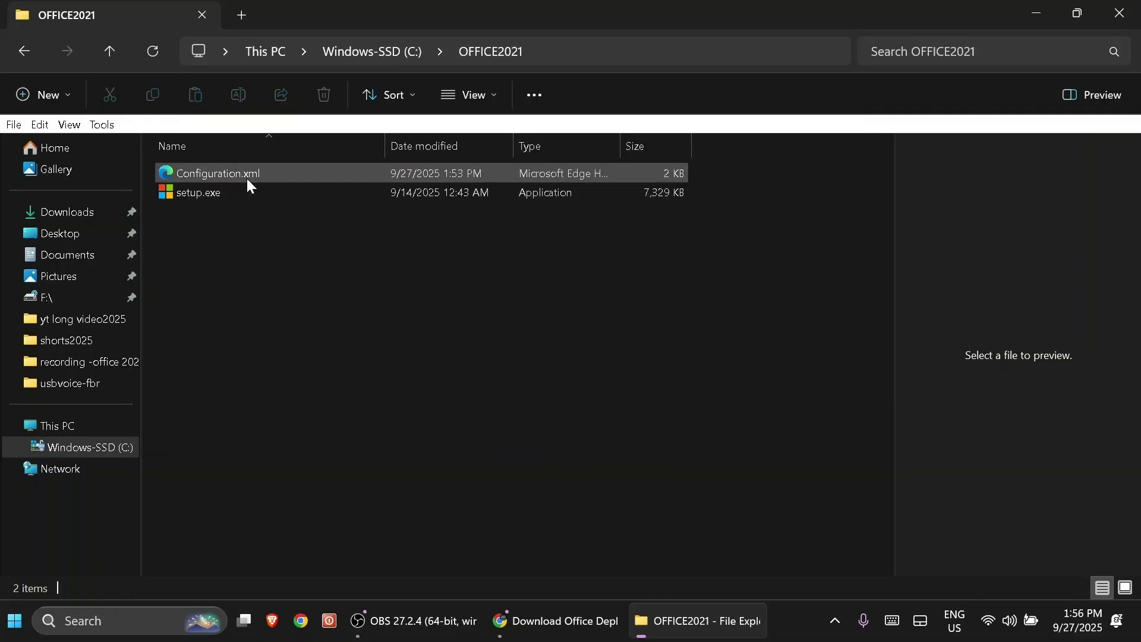
click(566, 54)
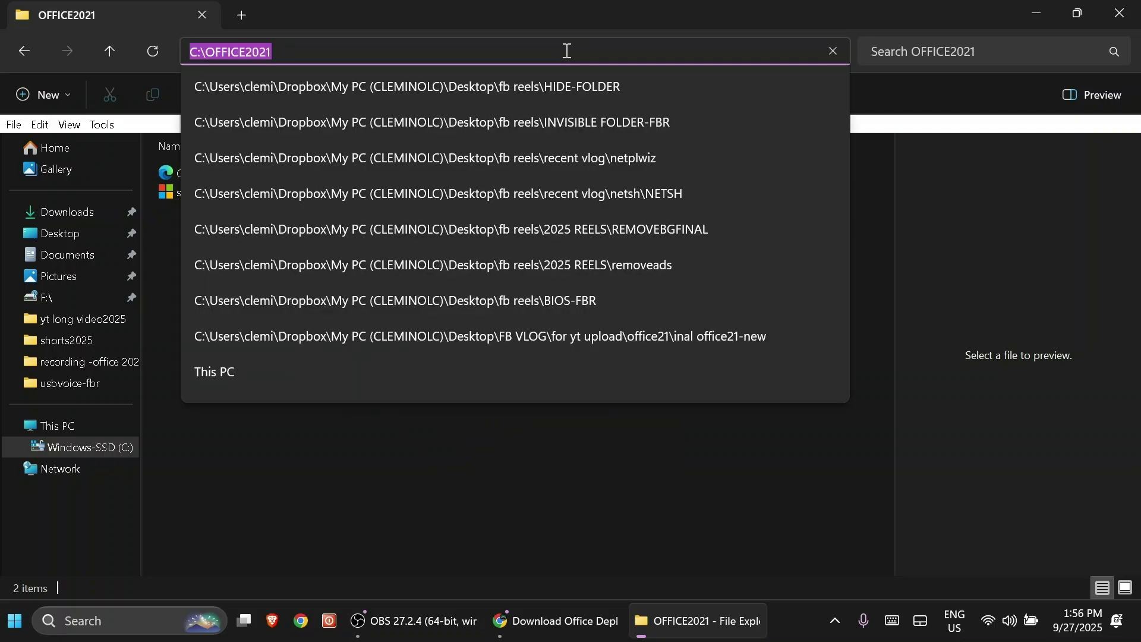
right_click(241, 55)
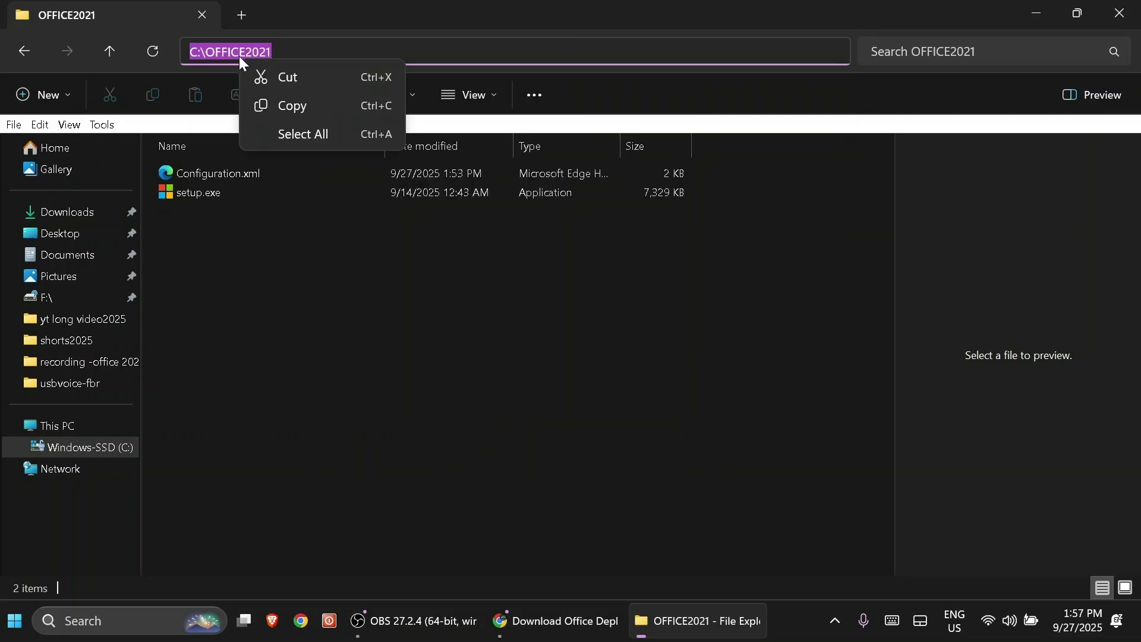
click(313, 111)
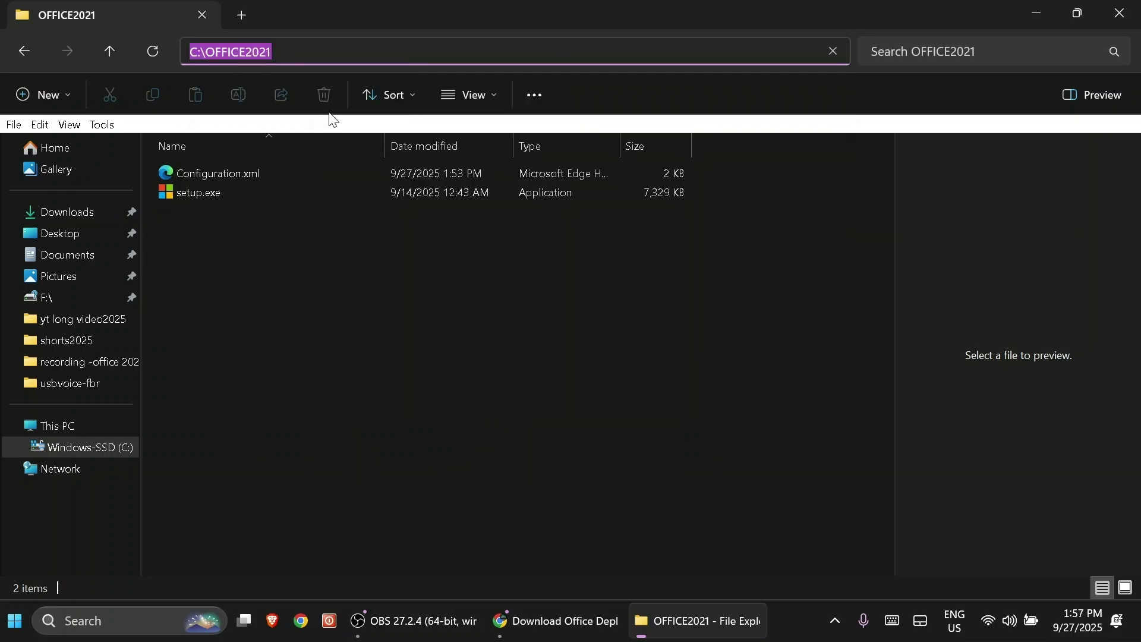
click(1045, 22)
click(153, 618)
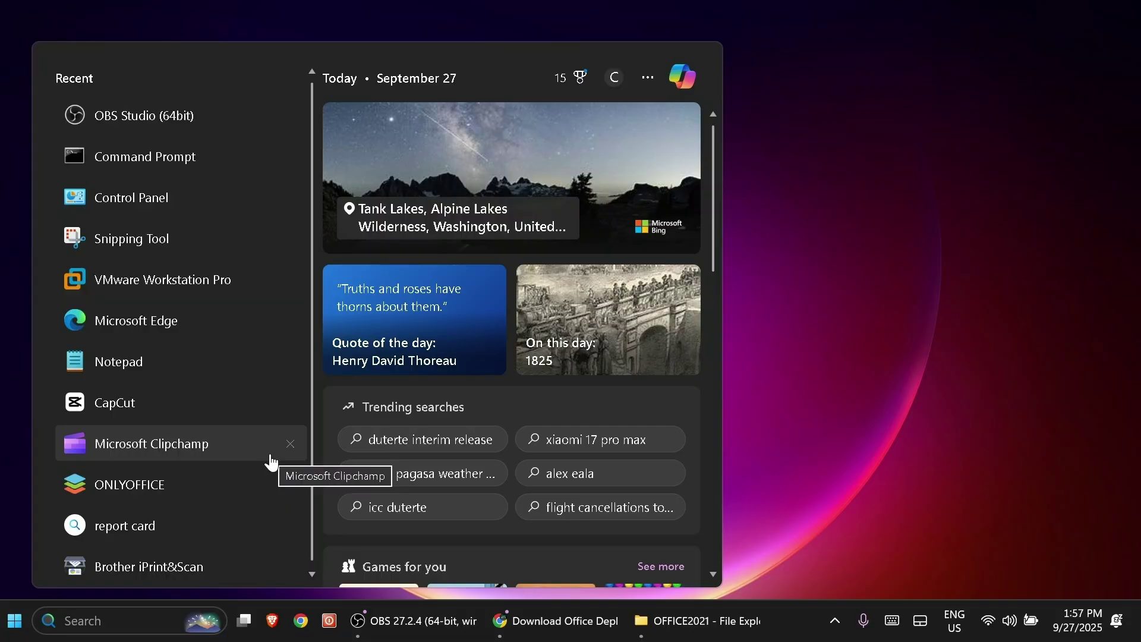
Step: Search for CMD and run Command Prompt as administrator
text(CMD)
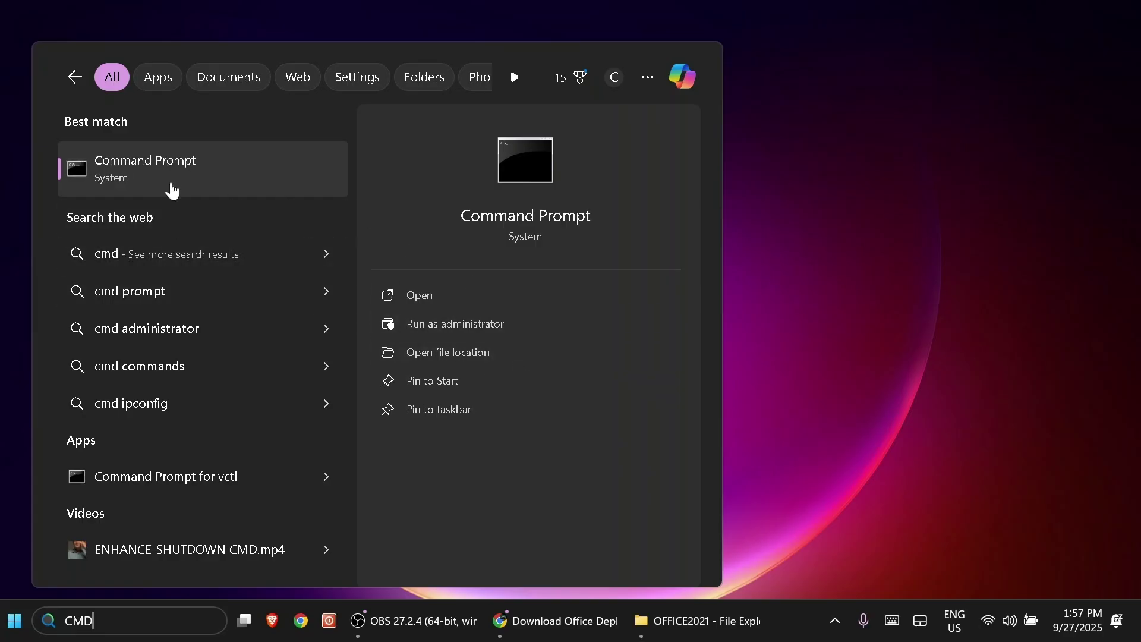
right_click(171, 166)
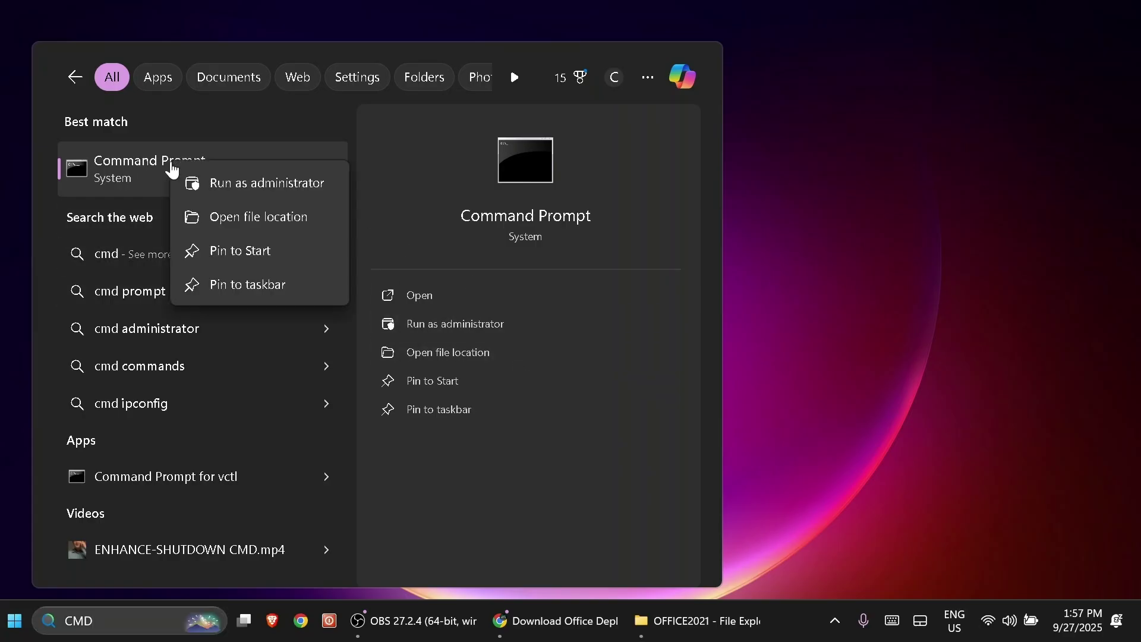
click(220, 187)
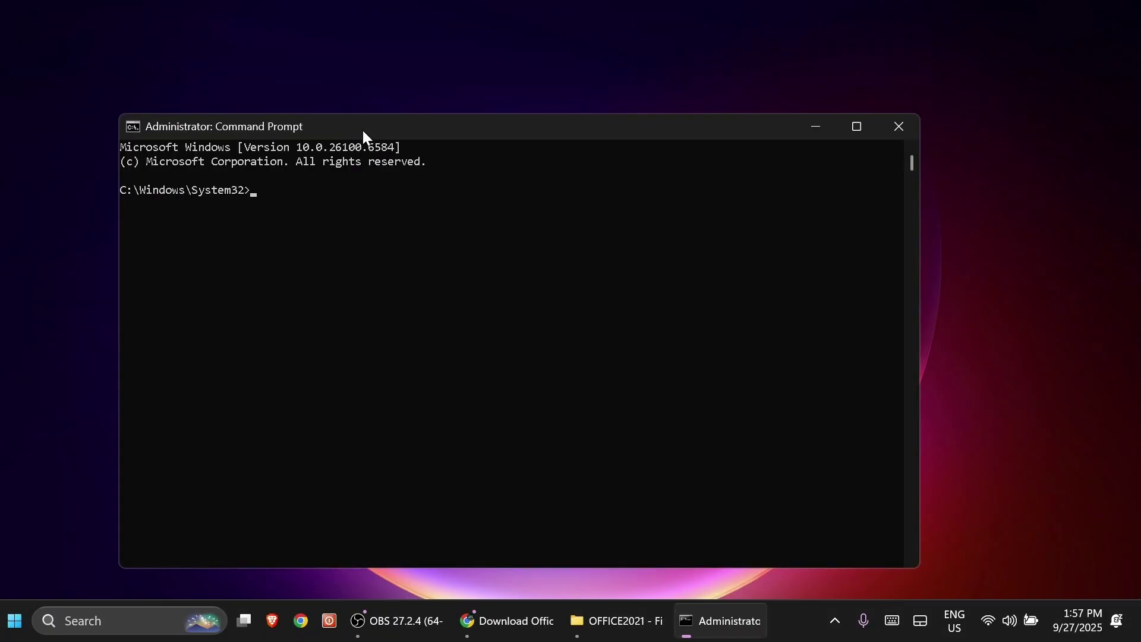
Step: Change the Command Prompt directory to C:\OFFICE2021 with CD
drag(363, 132, 431, 94)
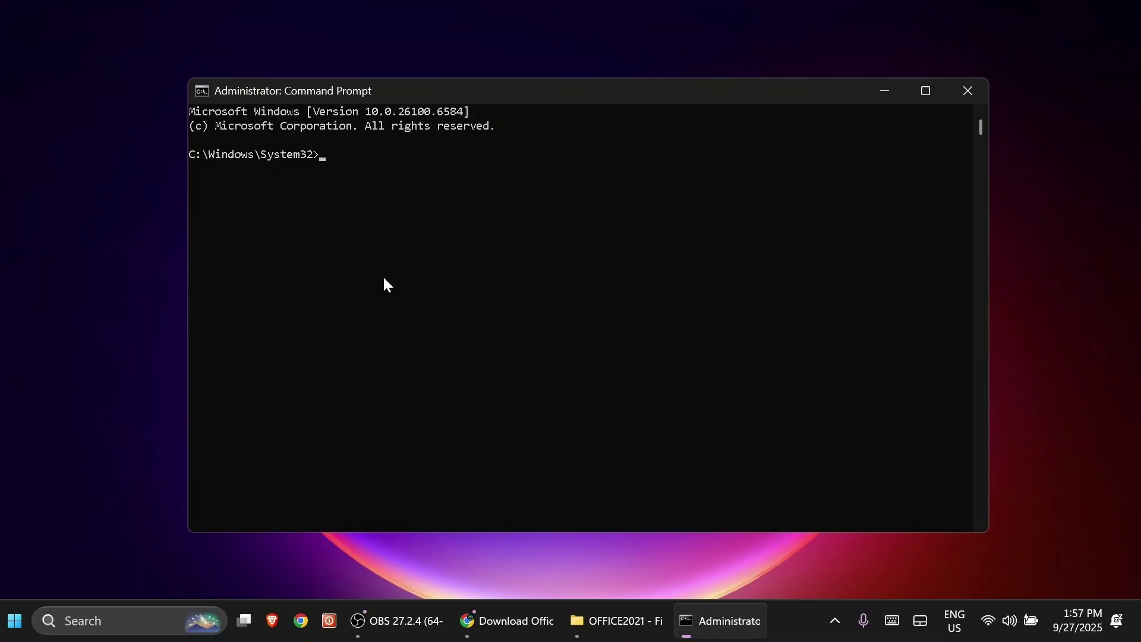
text(CD C:\OFFICE2021)
key(Return)
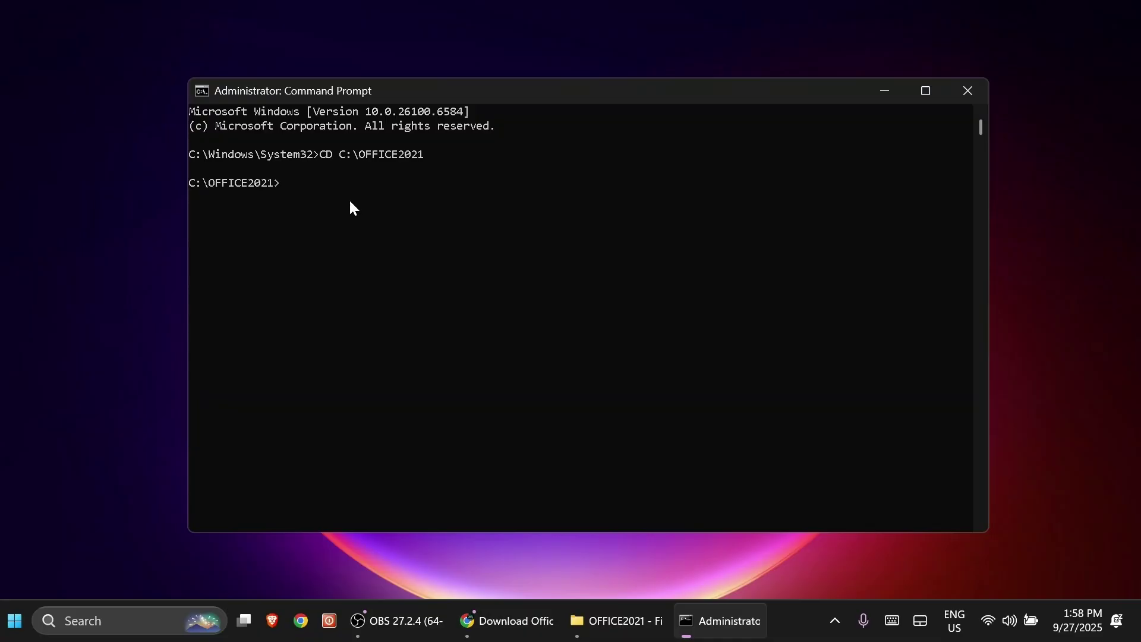
Step: Run 'setup configuration.xml /configure' to install Office LTSC 2021
text(setup)
text(configuration.xml )
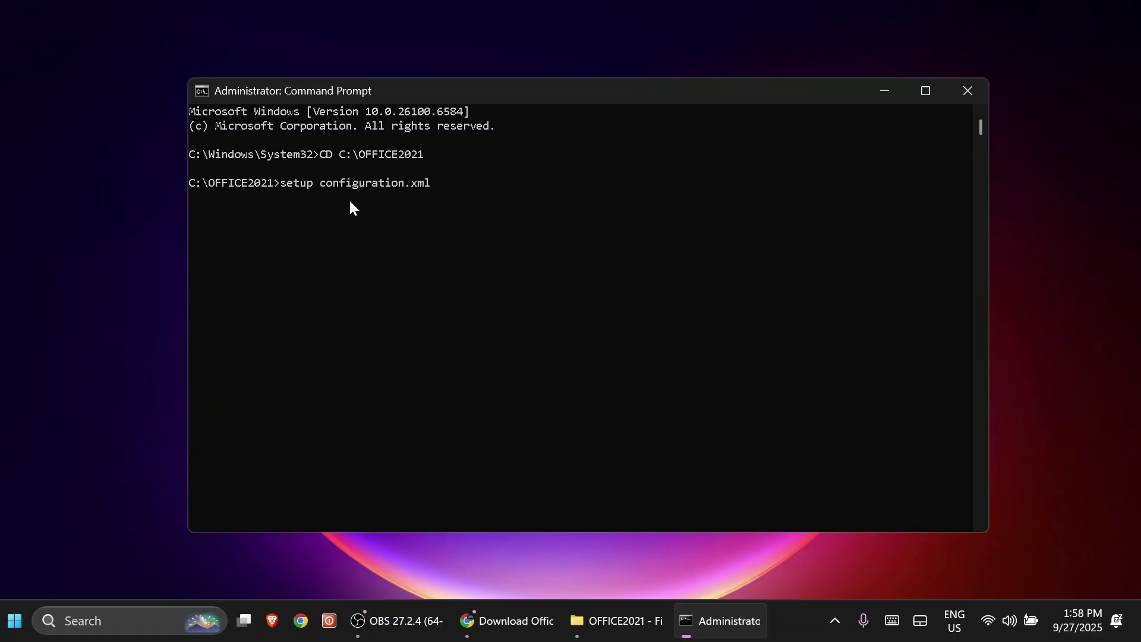
text(/configure)
key(Return)
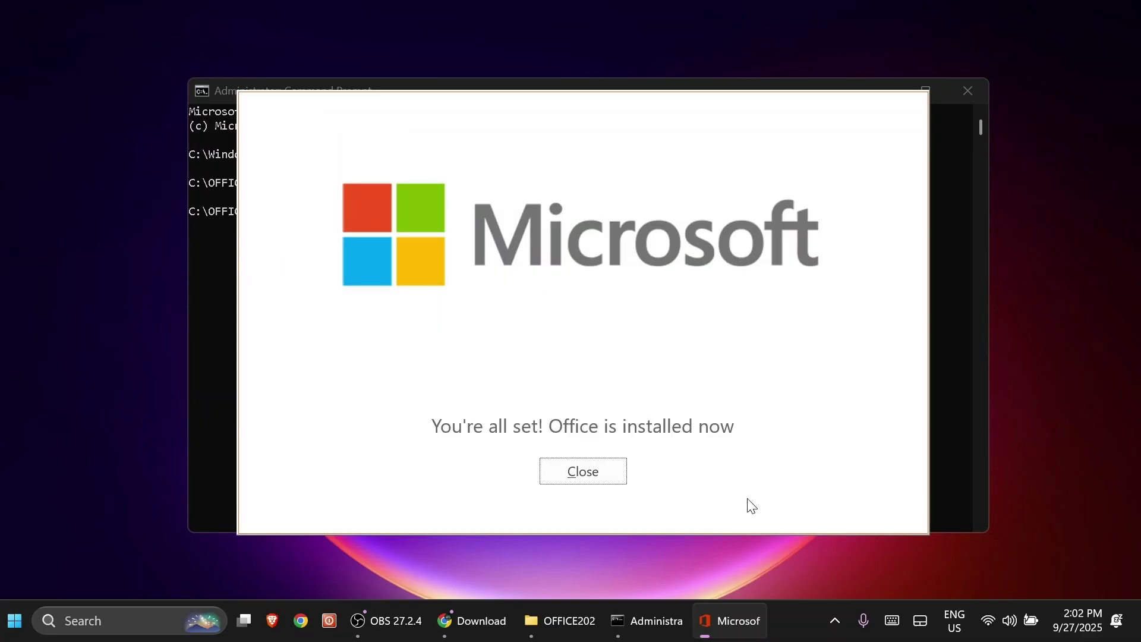
Step: Close the 'You're all set! Office is installed now' notice after installation finishes
click(604, 480)
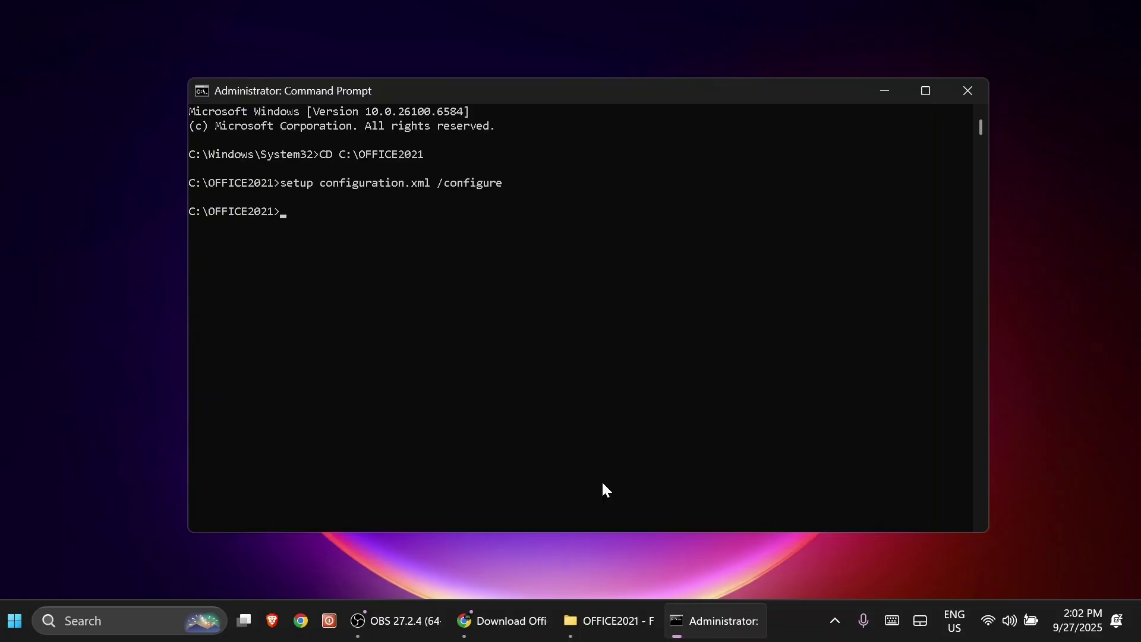
Step: Close Command Prompt and open a blank Word document launched from Windows search
click(982, 98)
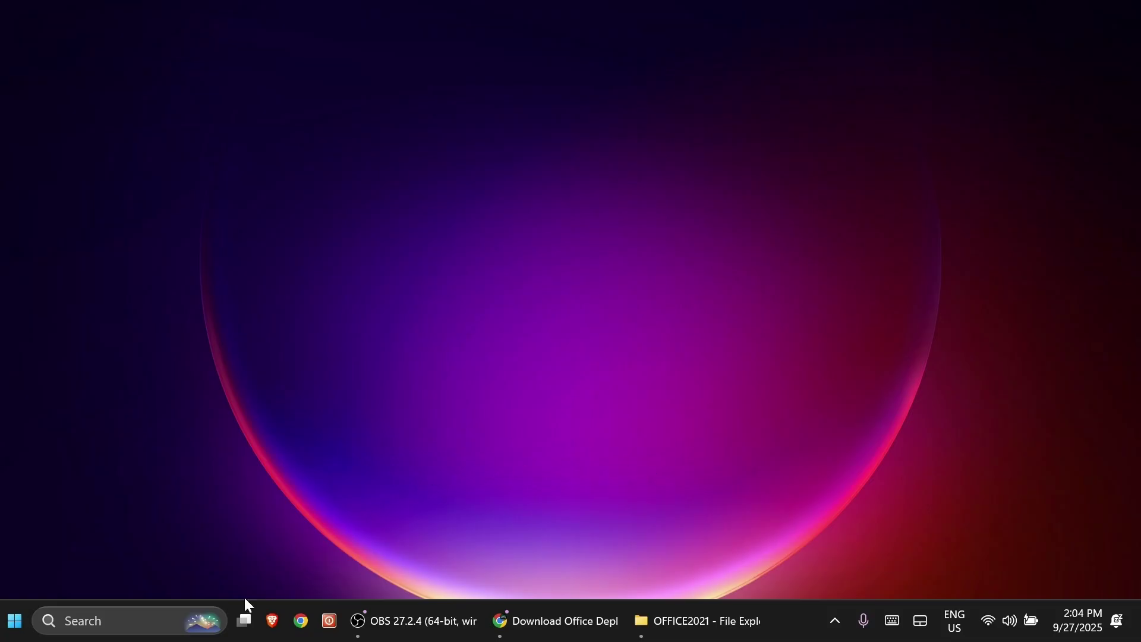
click(125, 608)
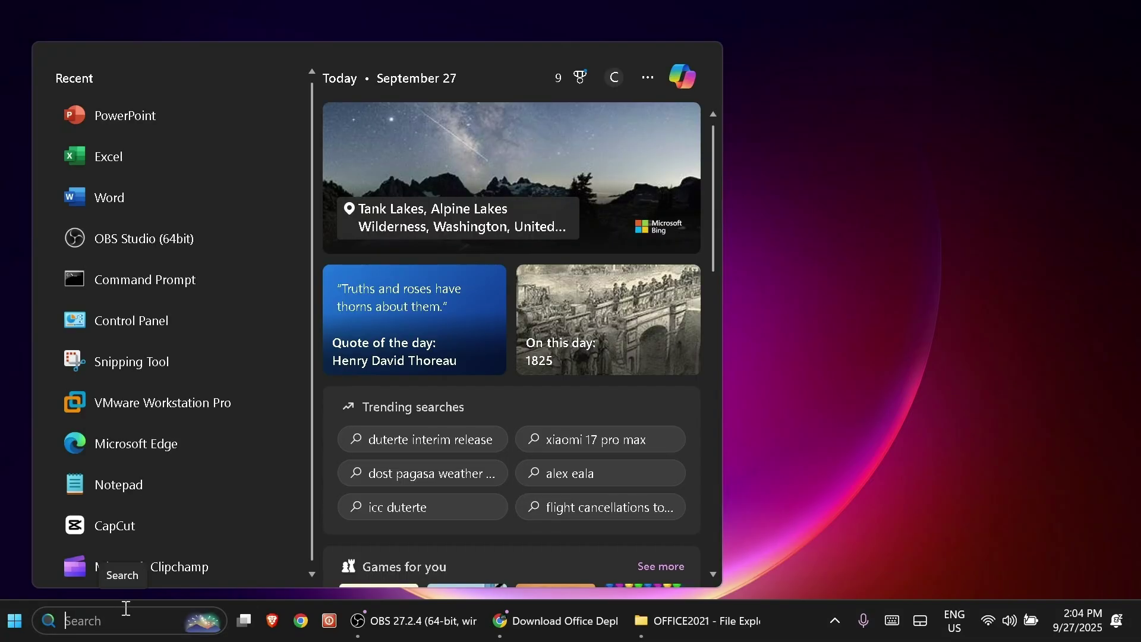
text(word)
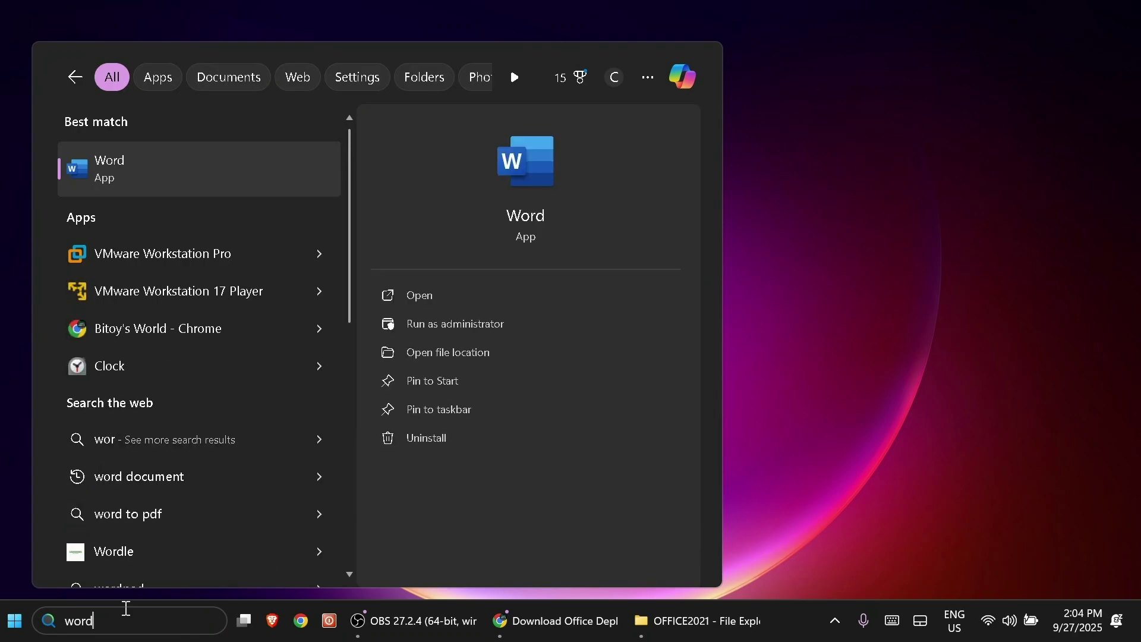
key(Return)
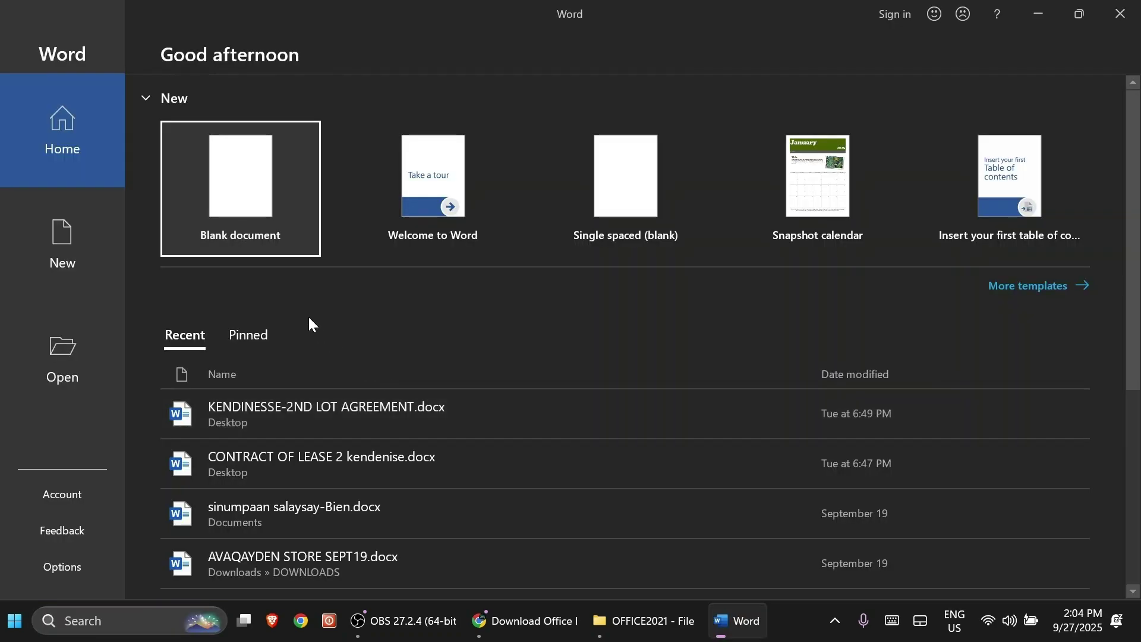
click(256, 210)
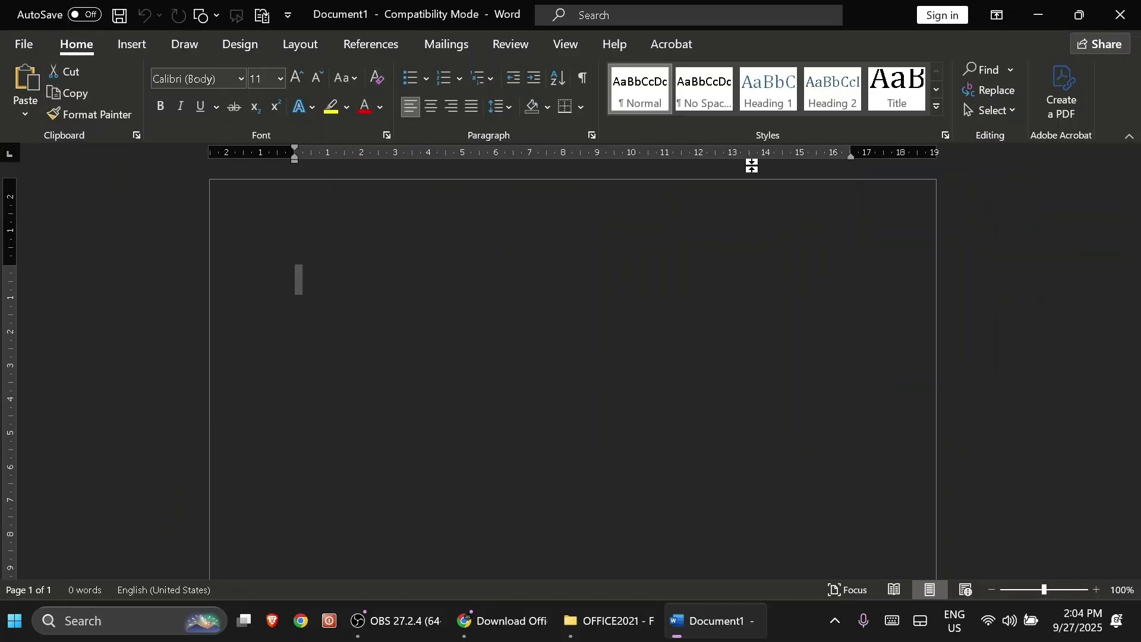
click(143, 618)
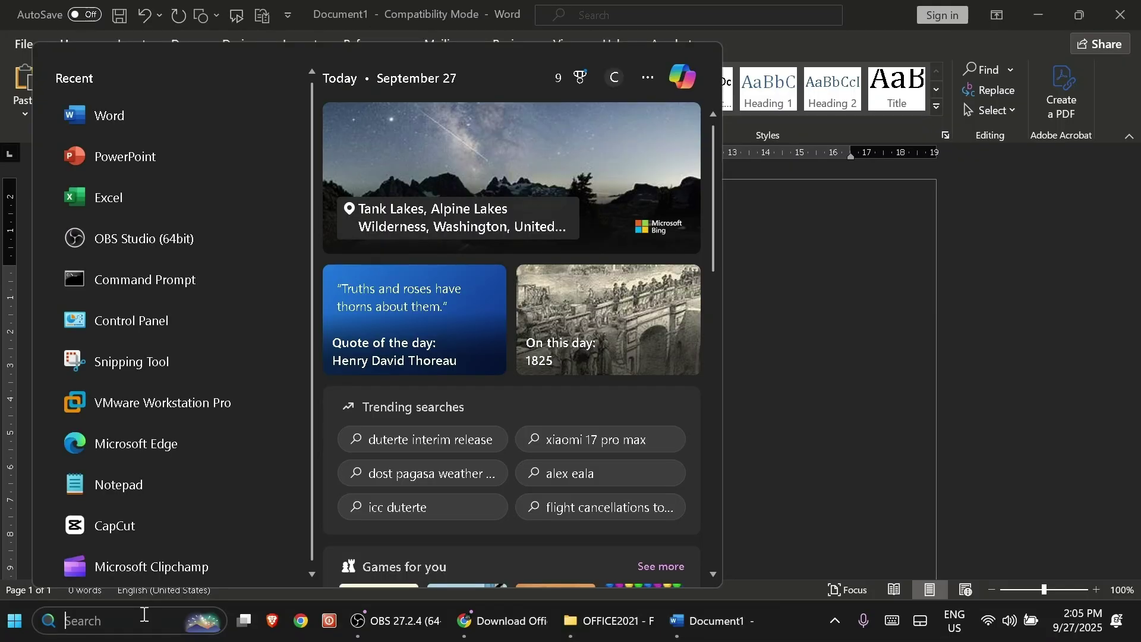
Step: Launch Excel from search and open a maximised blank workbook
text(excel)
key(Return)
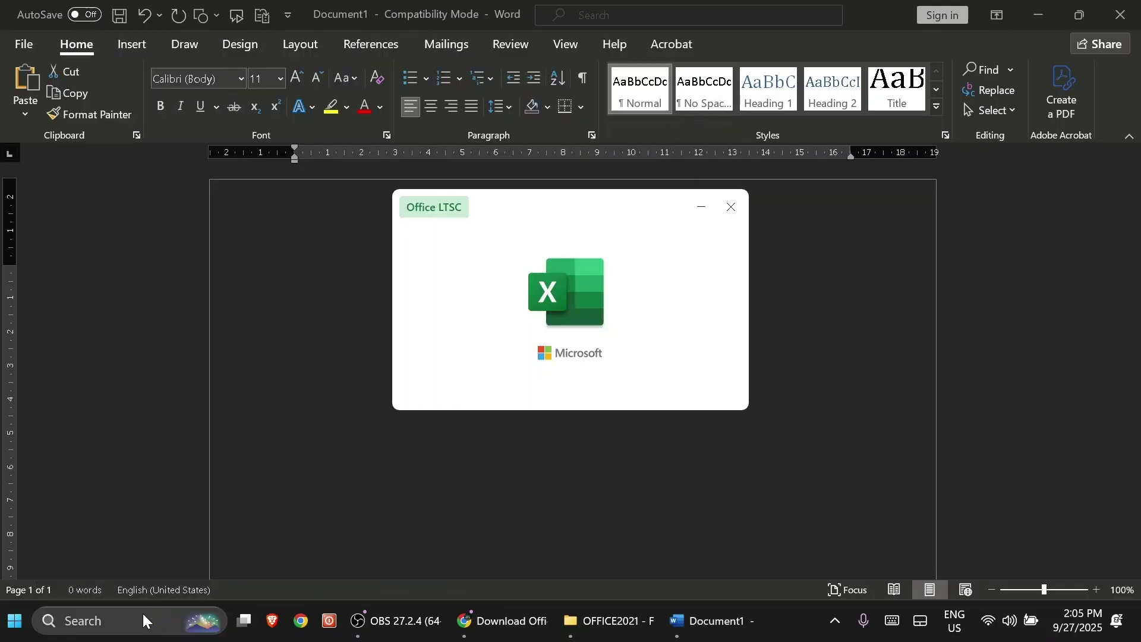
click(310, 312)
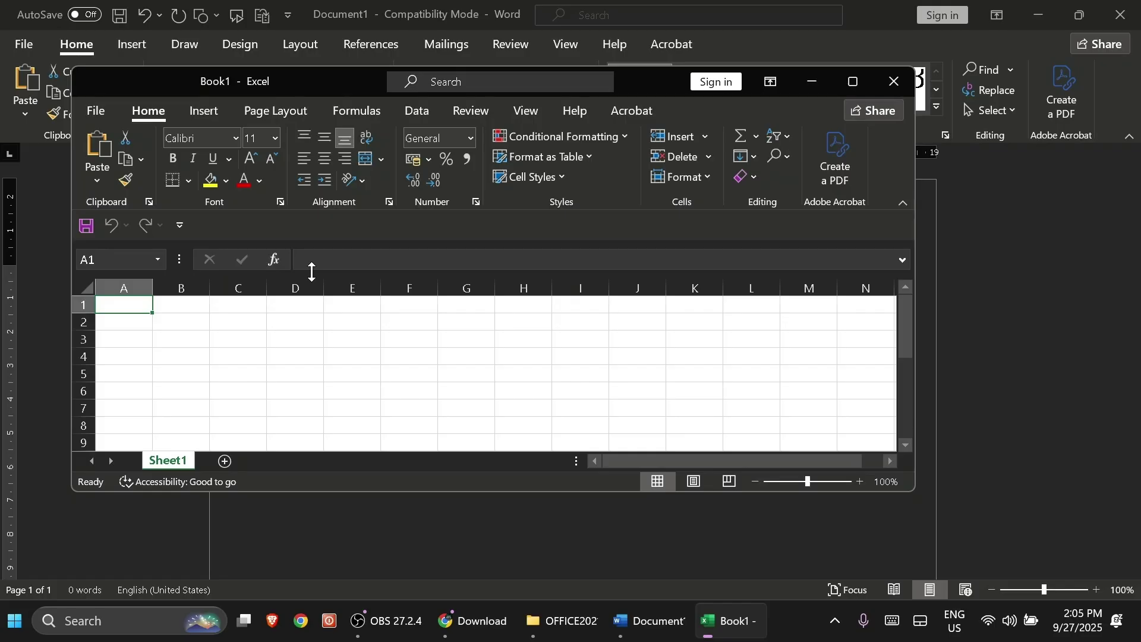
click(853, 81)
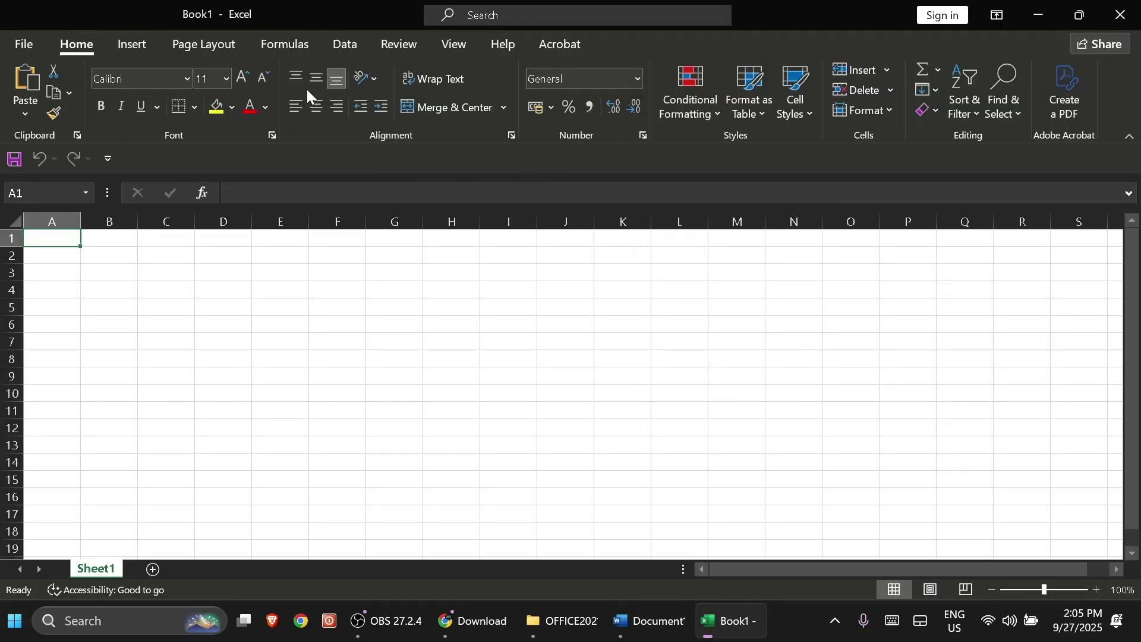
Step: Launch PowerPoint from search and start a blank presentation
click(129, 631)
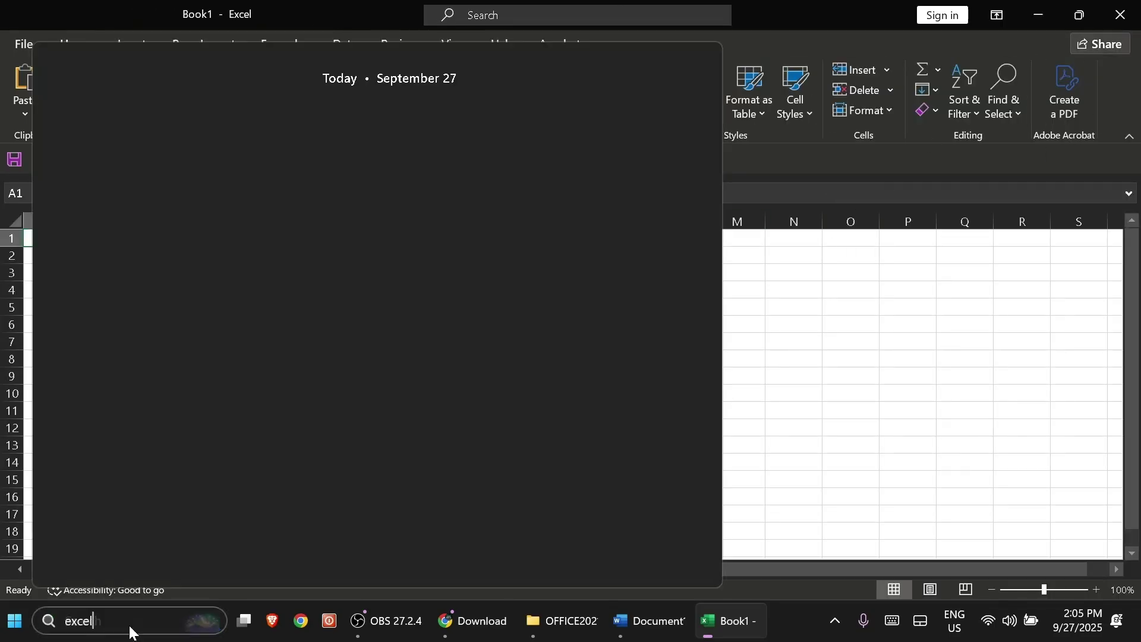
key(BackSpace)
key(BackSpace)
key(BackSpace)
key(BackSpace)
key(BackSpace)
text(powerpoint)
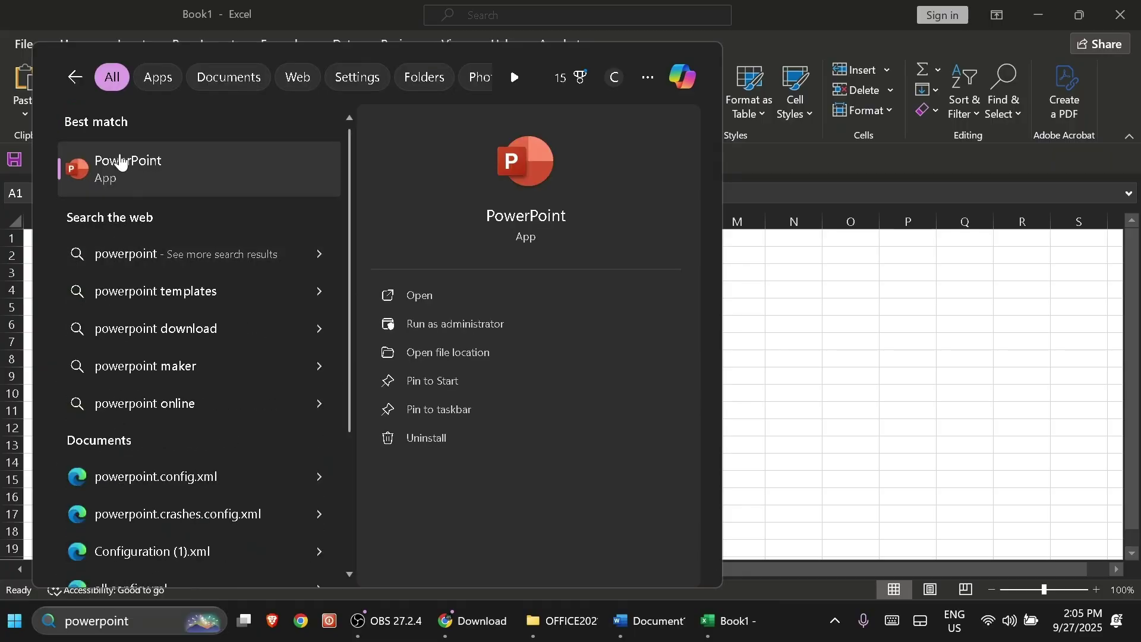
click(121, 161)
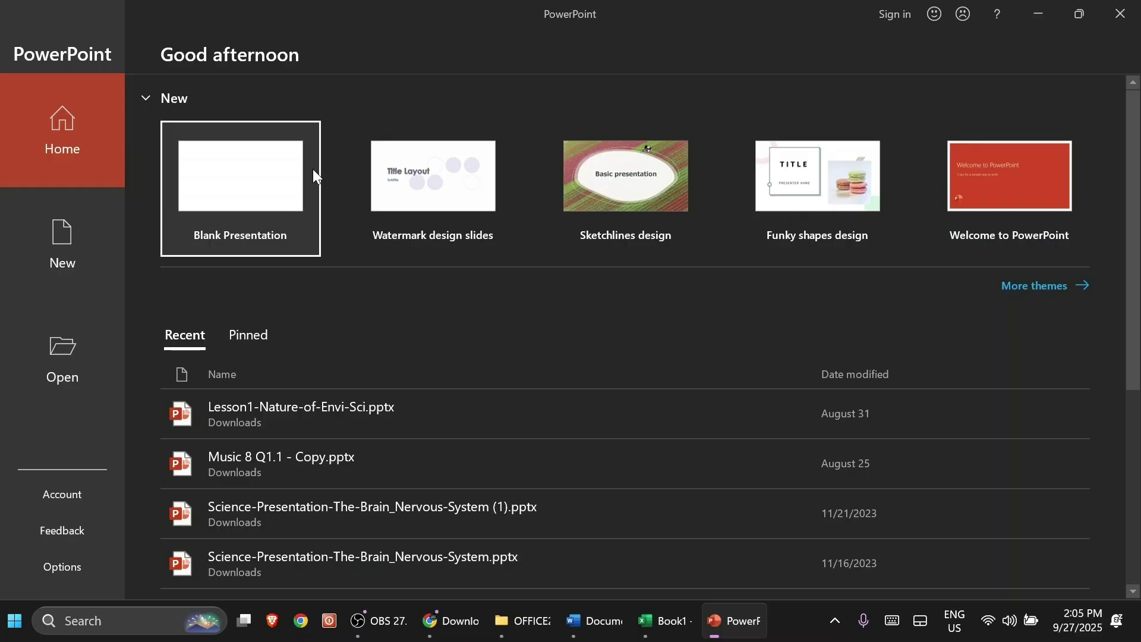
click(313, 170)
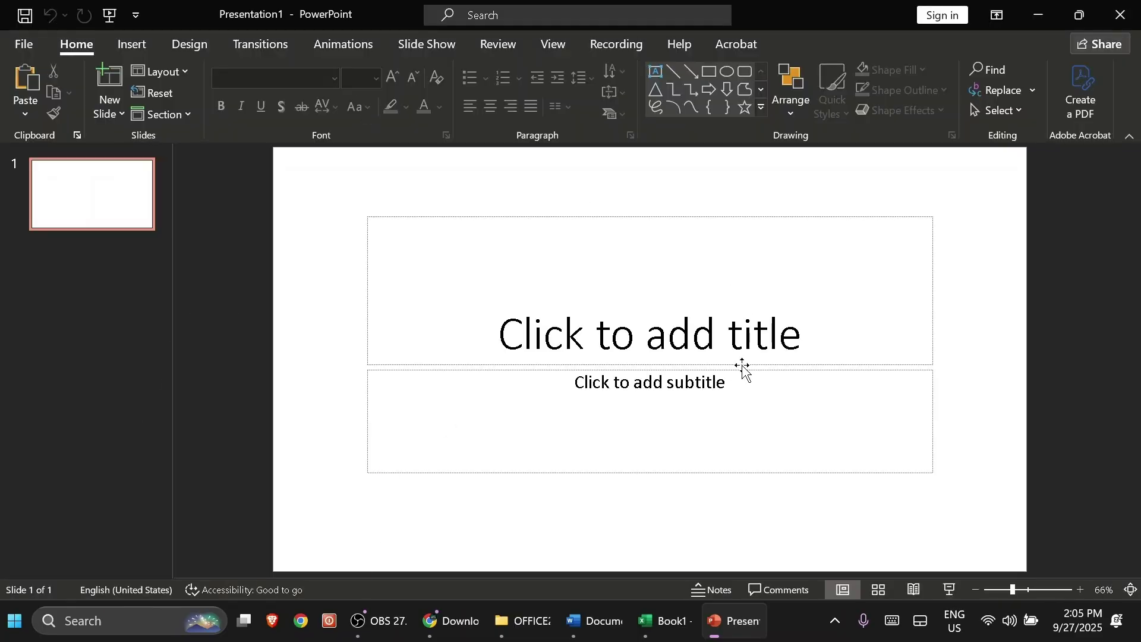